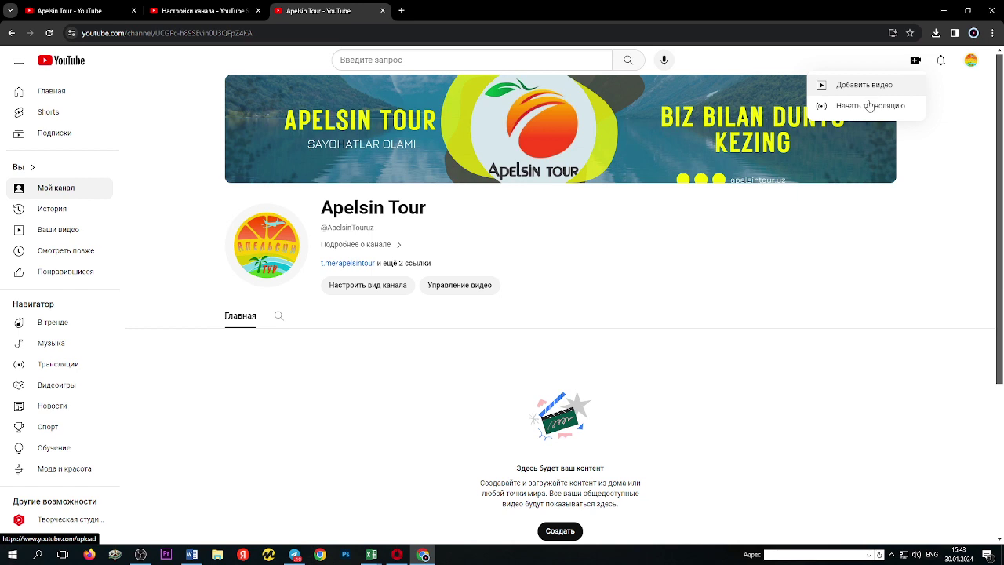
- Start a new video upload to the channel with the file "Fedbek 1 insta" from drive D:
click(865, 92)
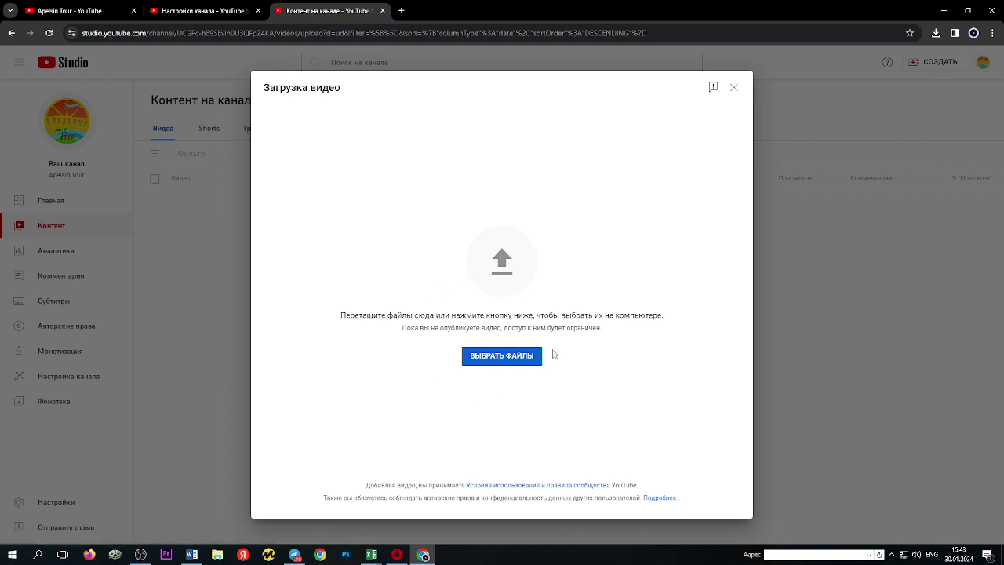
click(502, 356)
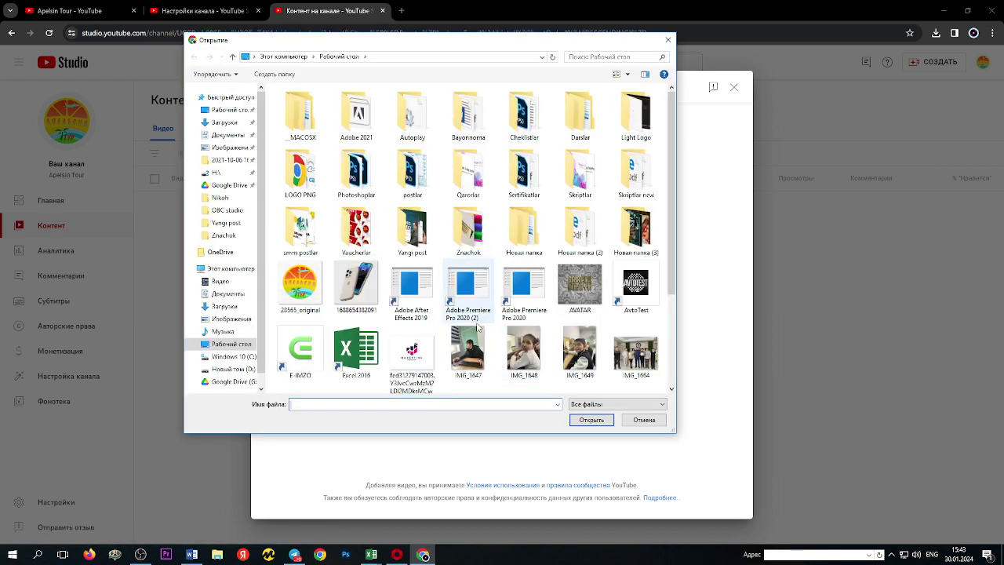
scroll(477, 328, down, 3)
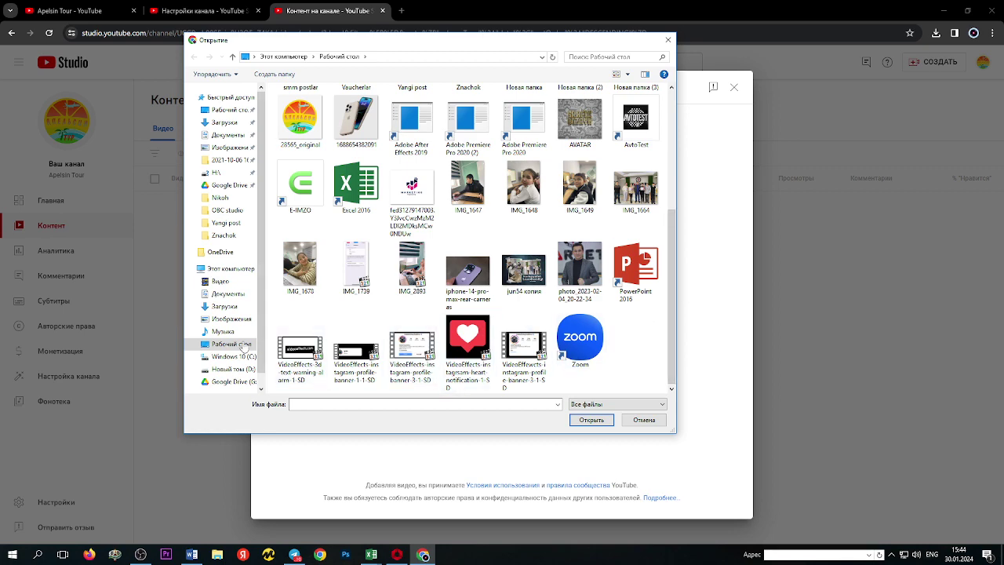
click(232, 369)
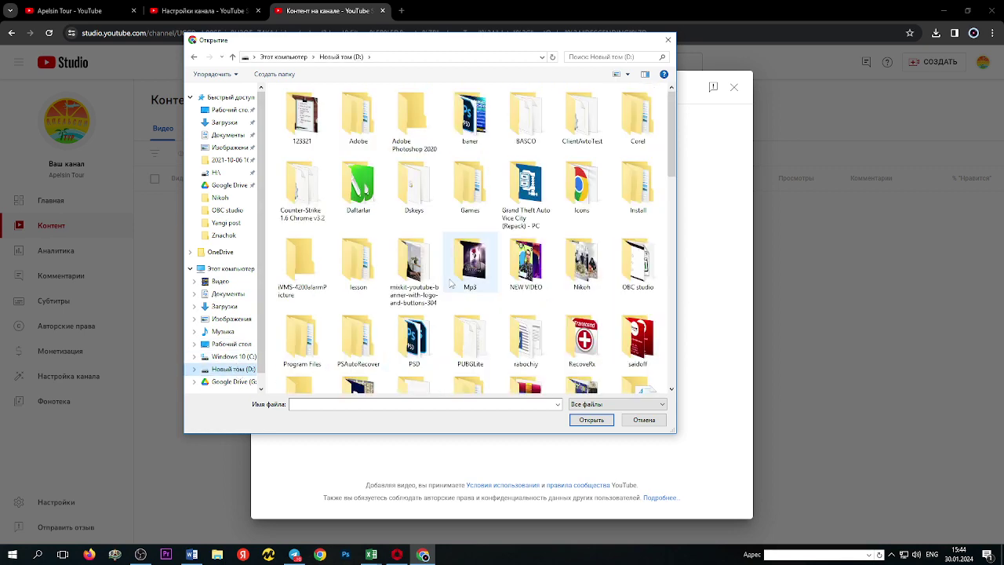
scroll(455, 286, down, 10)
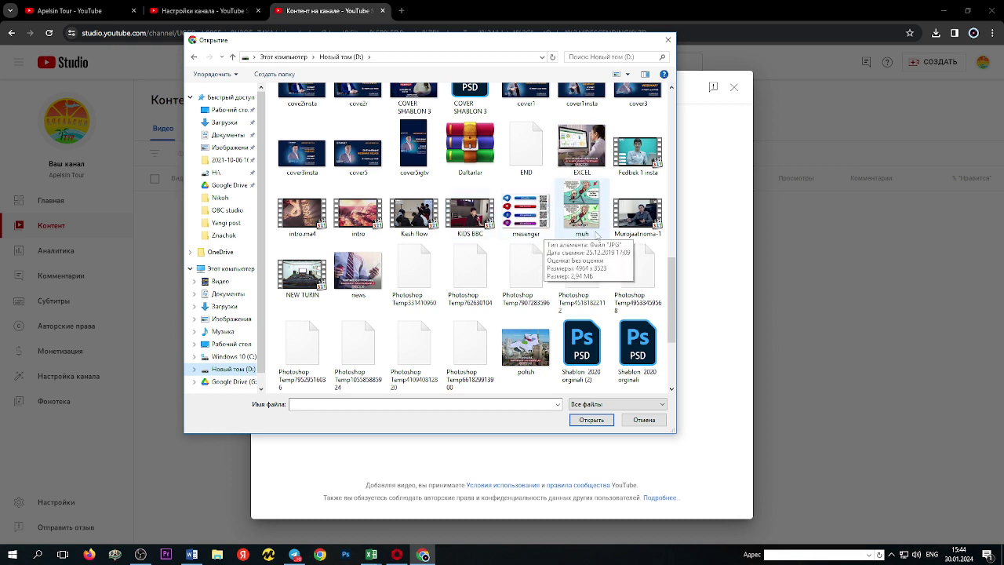
click(643, 172)
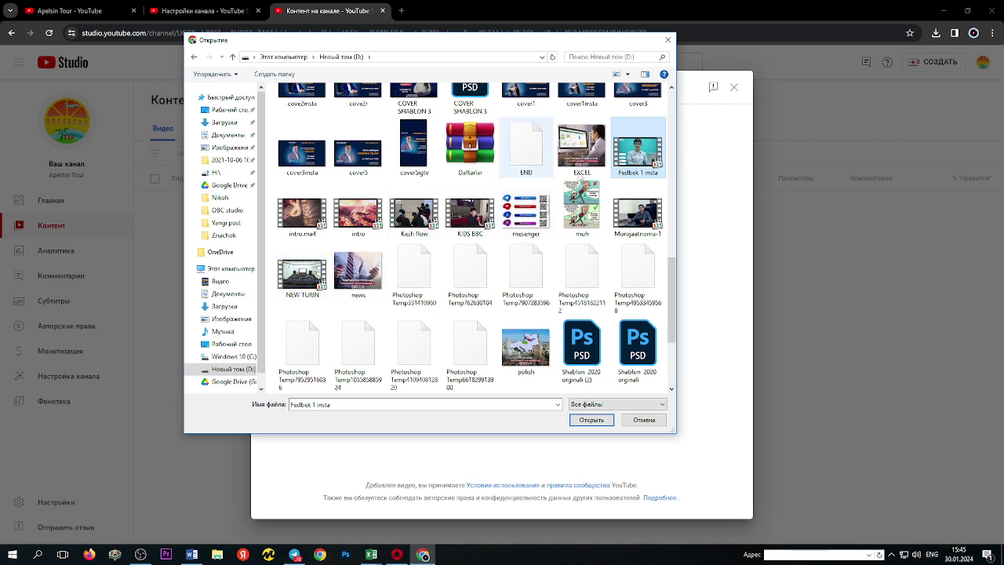
click(591, 421)
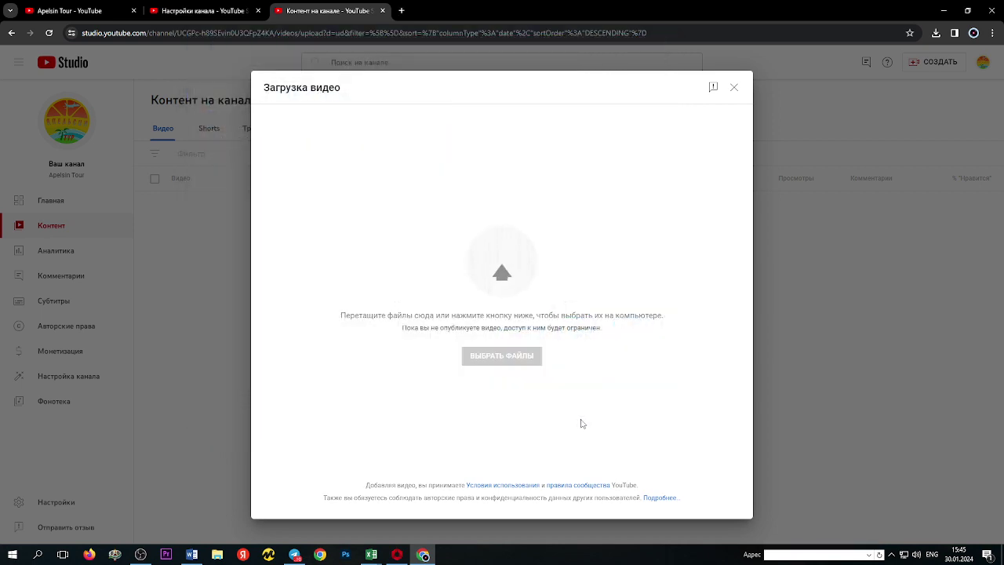
click(530, 294)
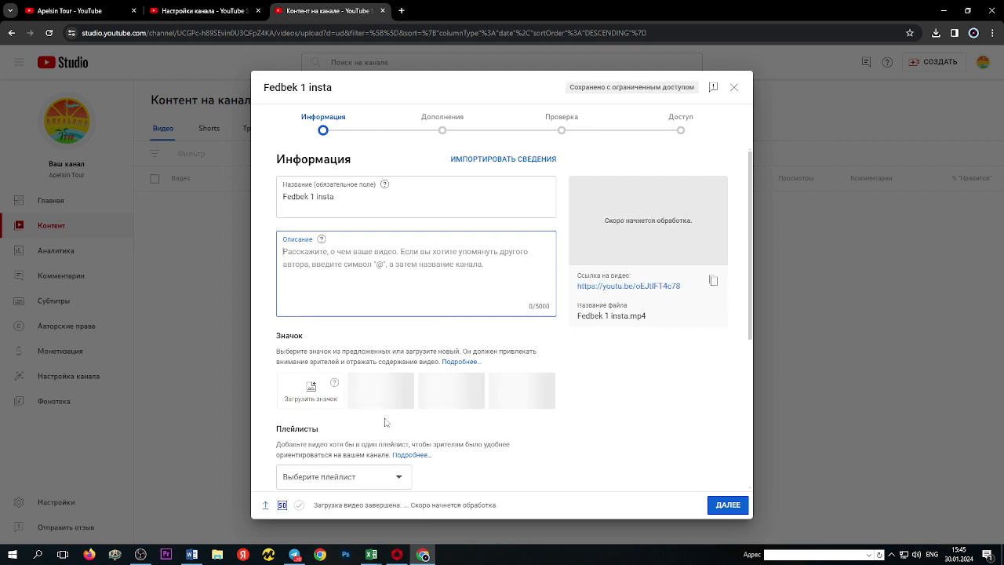
click(368, 204)
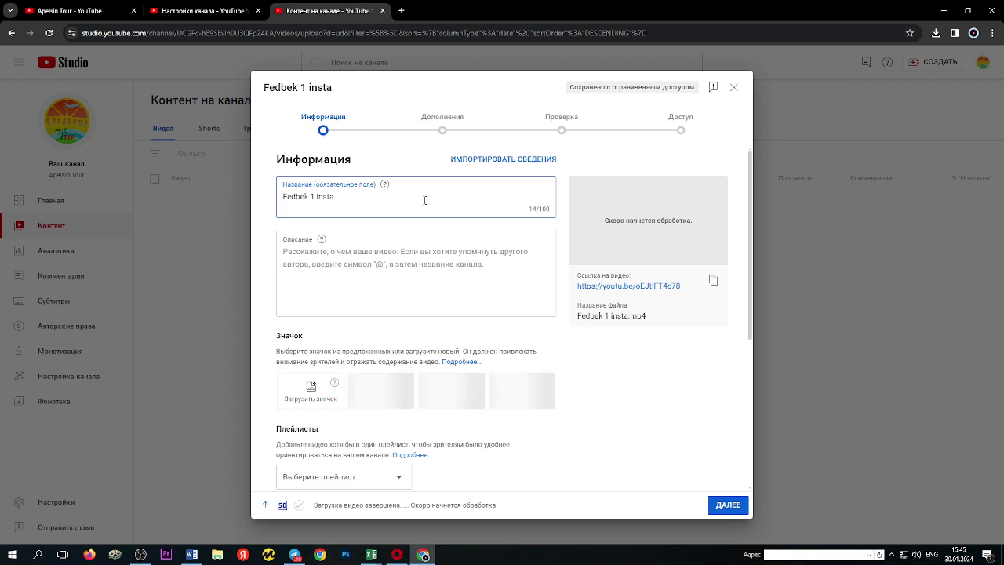
drag(426, 197, 181, 203)
click(361, 193)
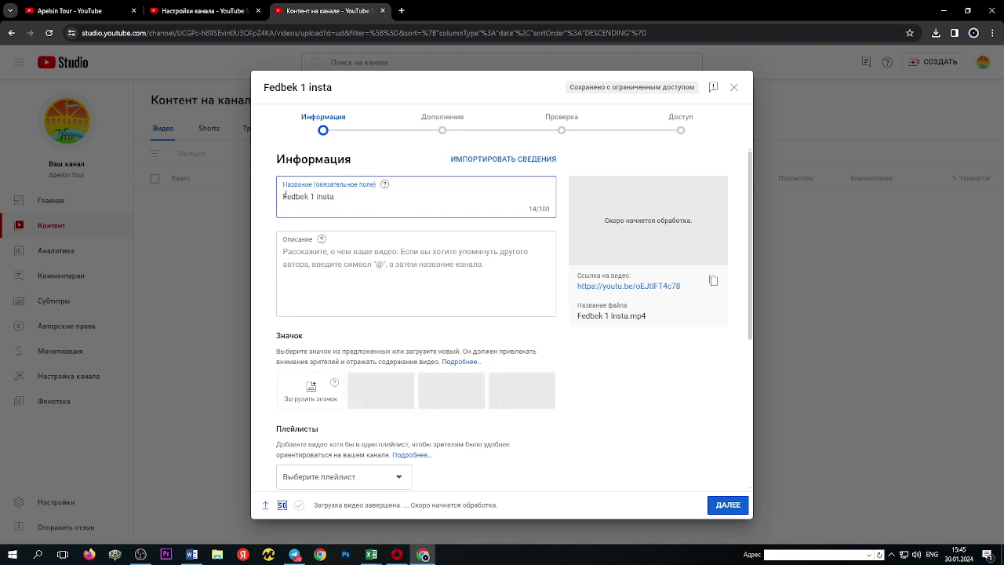
click(47, 10)
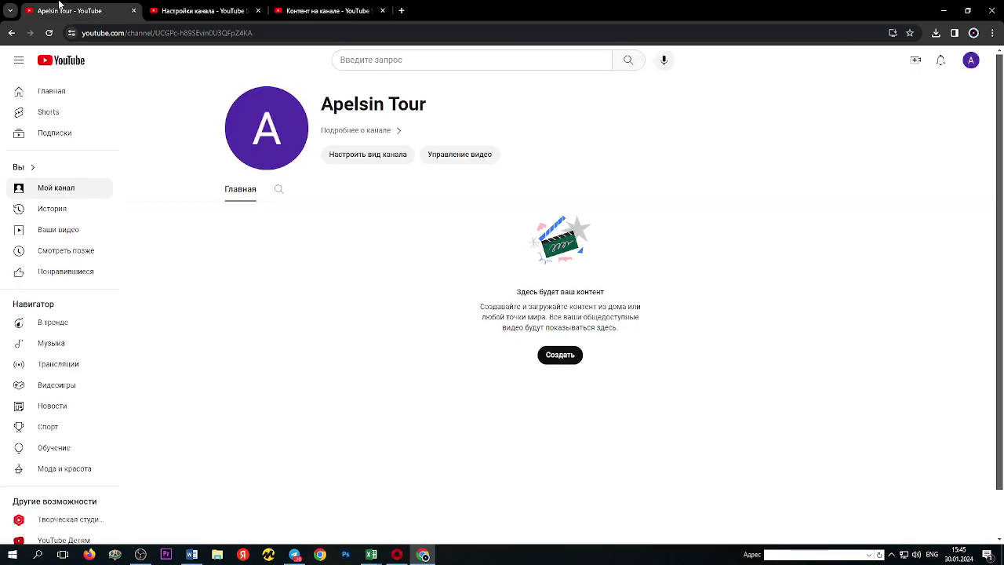
click(162, 10)
click(298, 10)
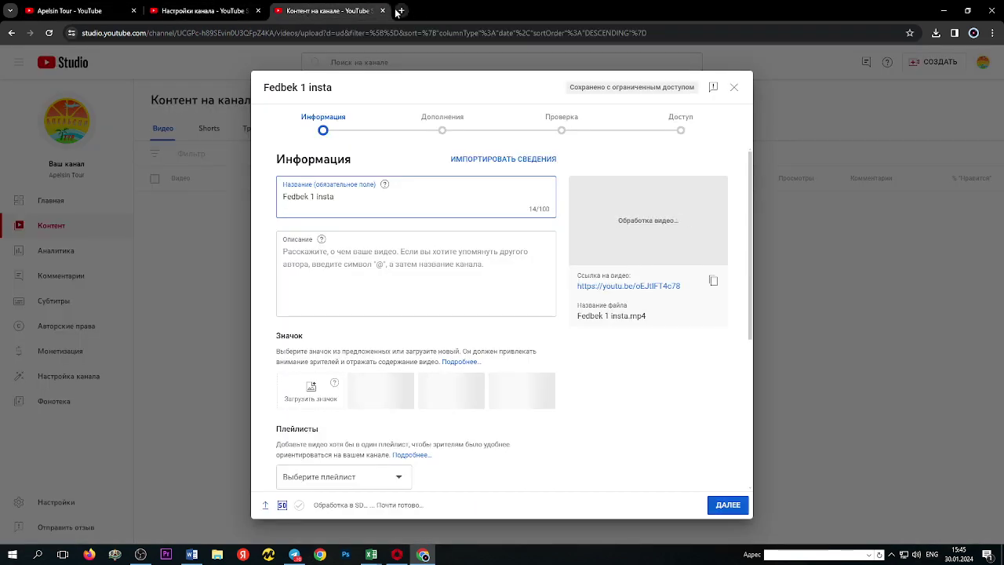
- Open the YouTube home page in a new browser tab and look over the recommended videos' titles
key(ctrl+t)
click(69, 52)
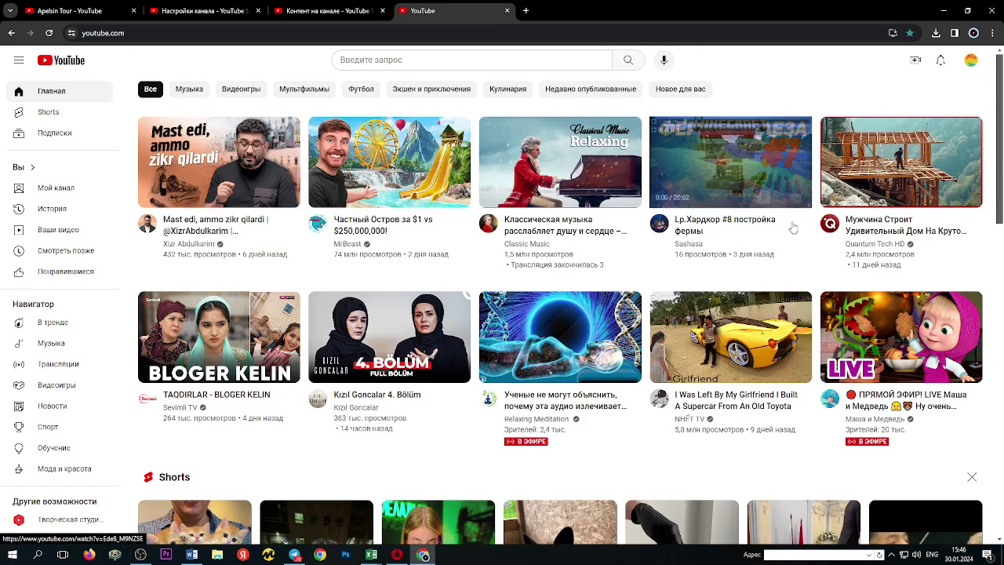
click(329, 10)
click(398, 8)
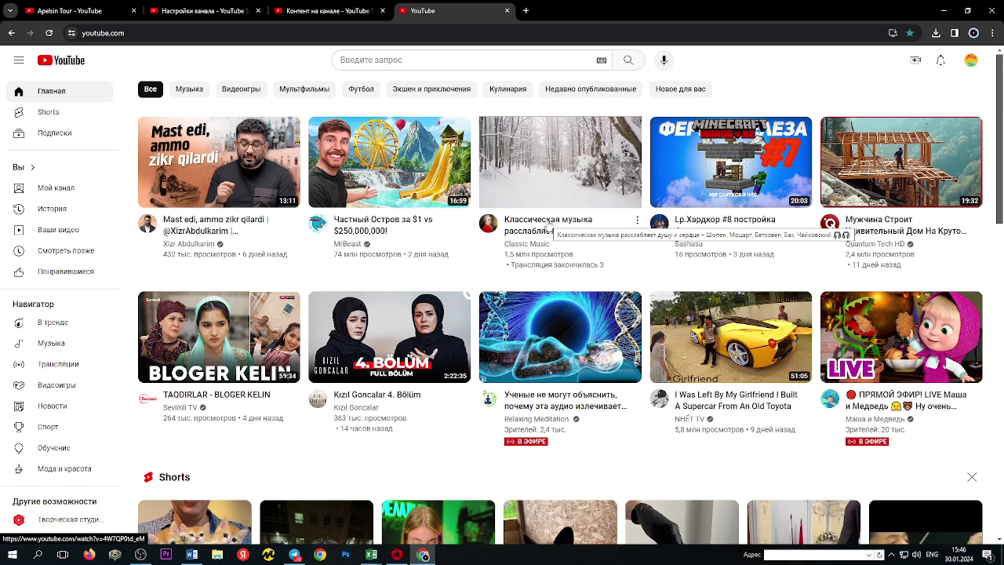
scroll(534, 228, down, 2)
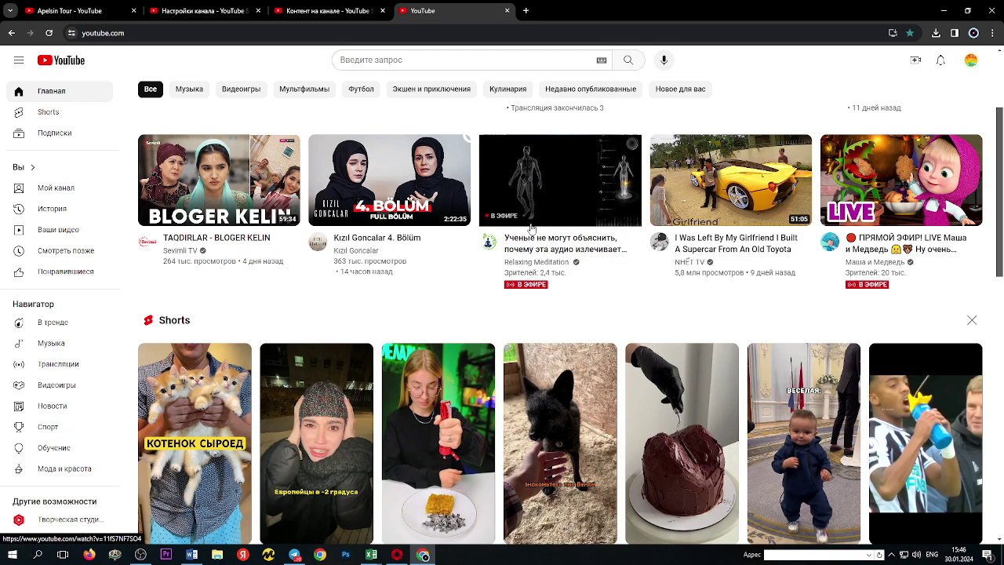
scroll(530, 227, up, 2)
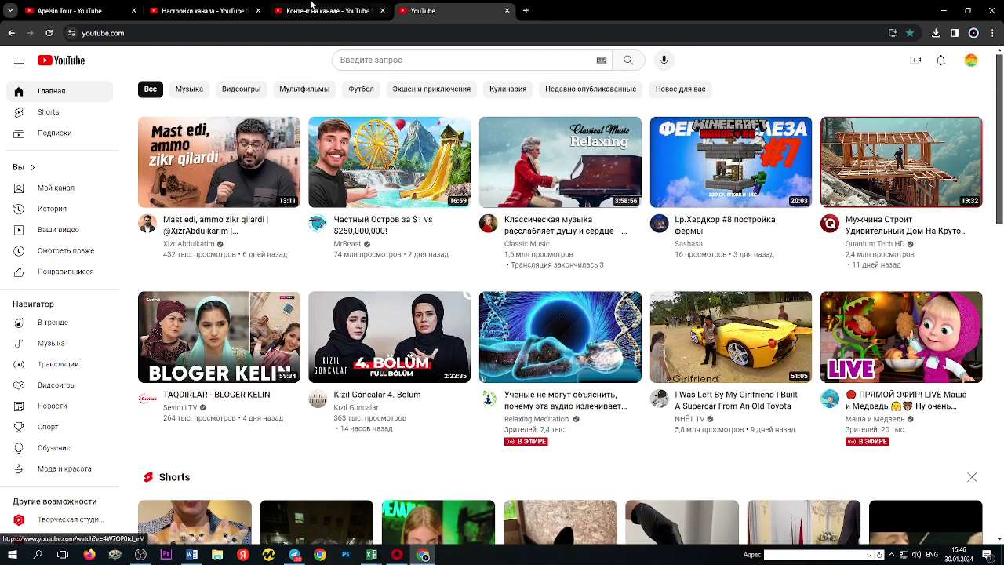
- Return to the upload details and clear the video's default title
click(345, 10)
drag(335, 197, 239, 195)
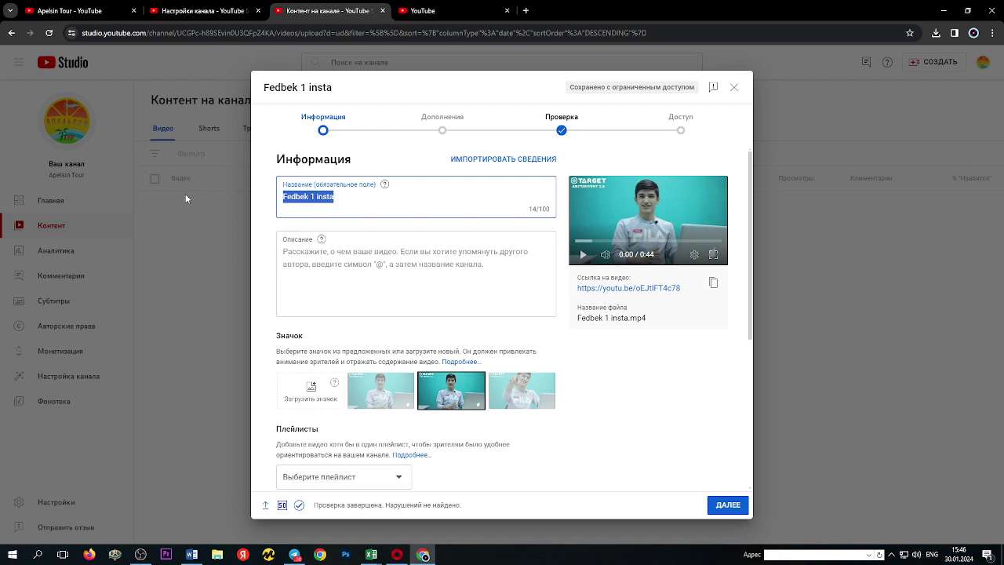
text(")
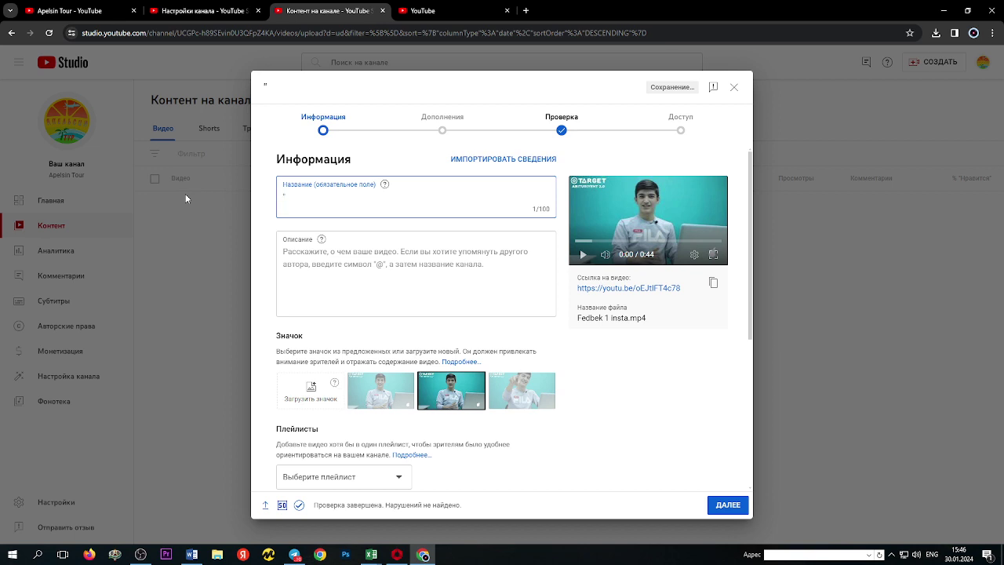
key(BackSpace)
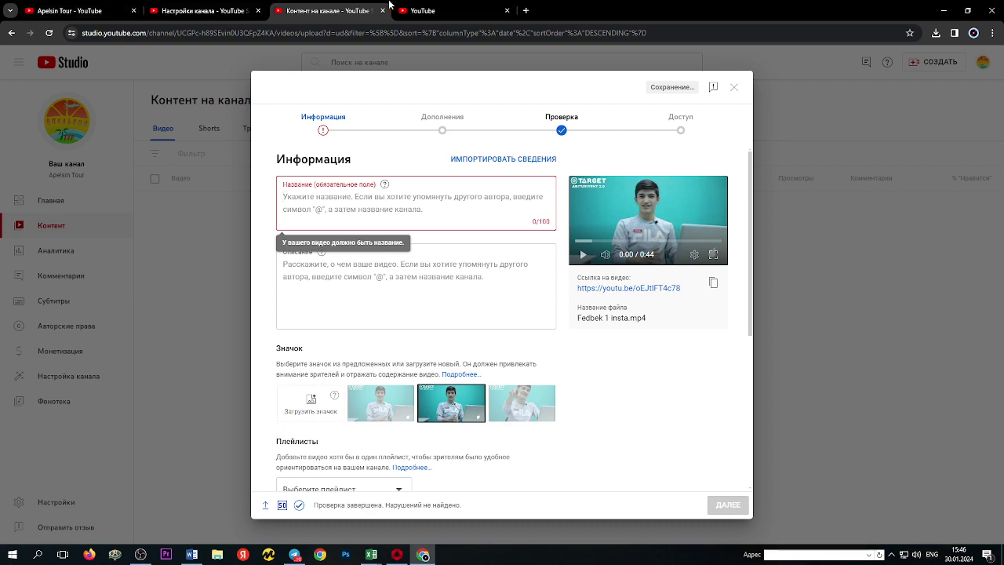
- Examine again how the recommended videos on the YouTube home page are titled
key(ctrl+Tab)
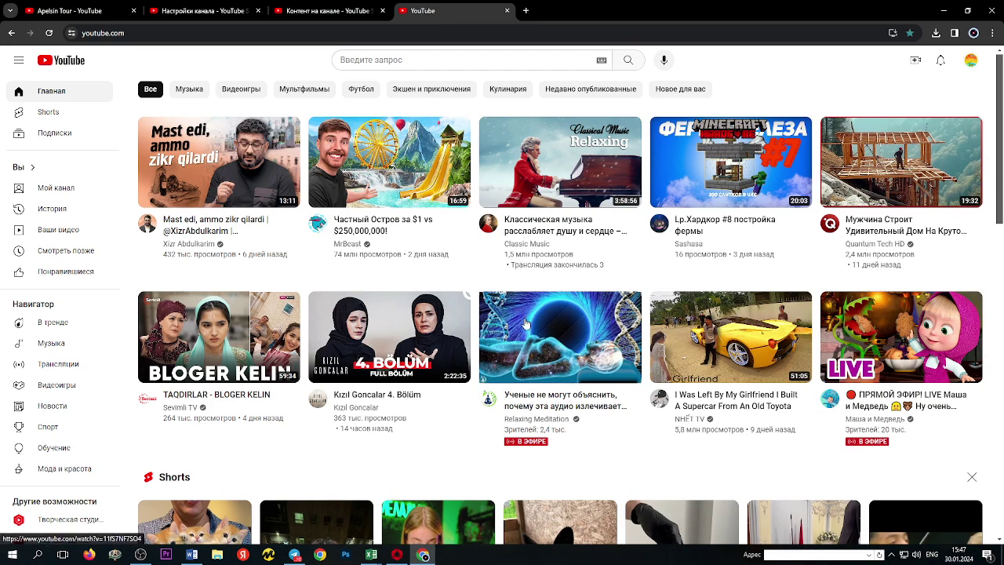
scroll(525, 323, down, 5)
scroll(526, 323, up, 5)
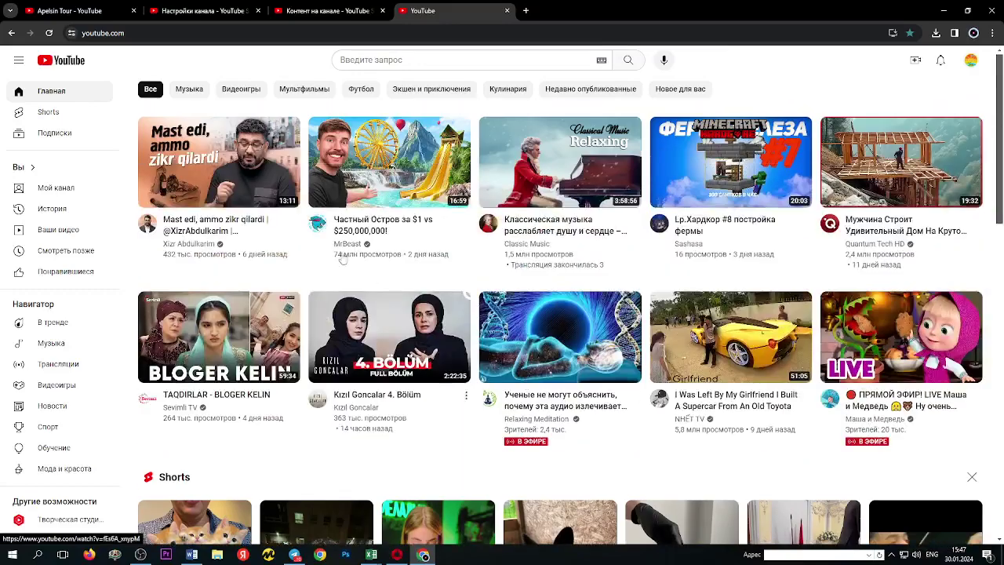
click(328, 10)
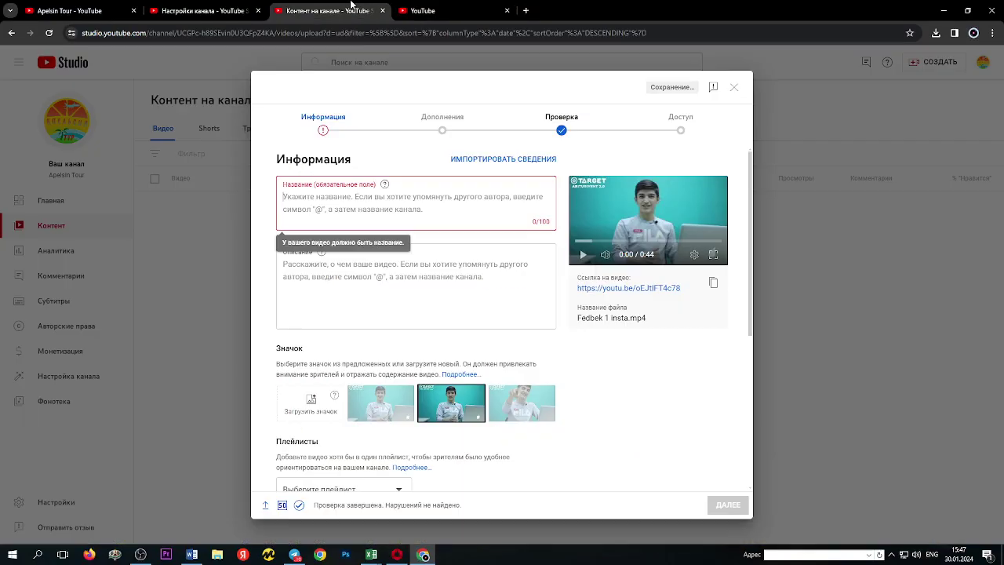
click(526, 10)
click(431, 242)
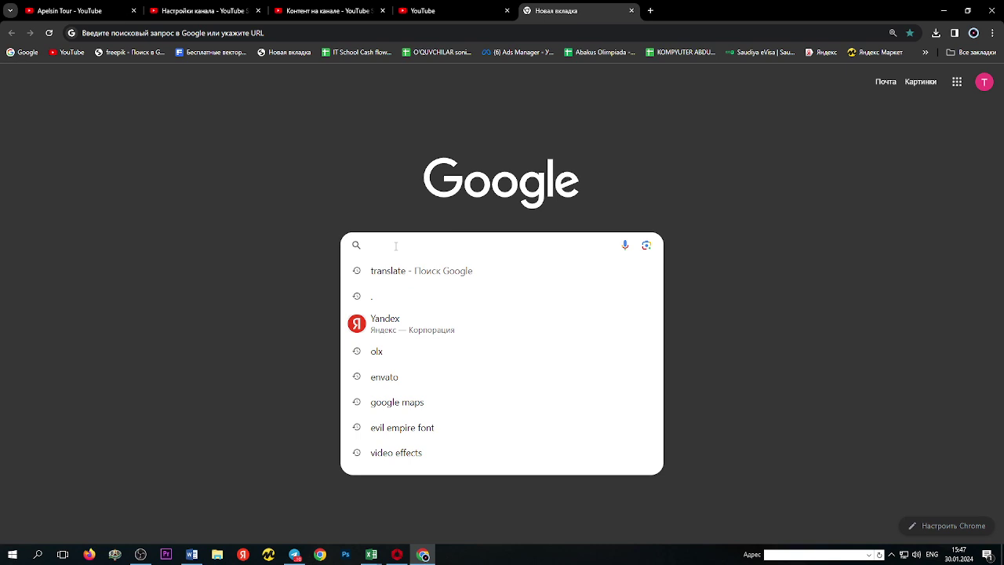
click(423, 11)
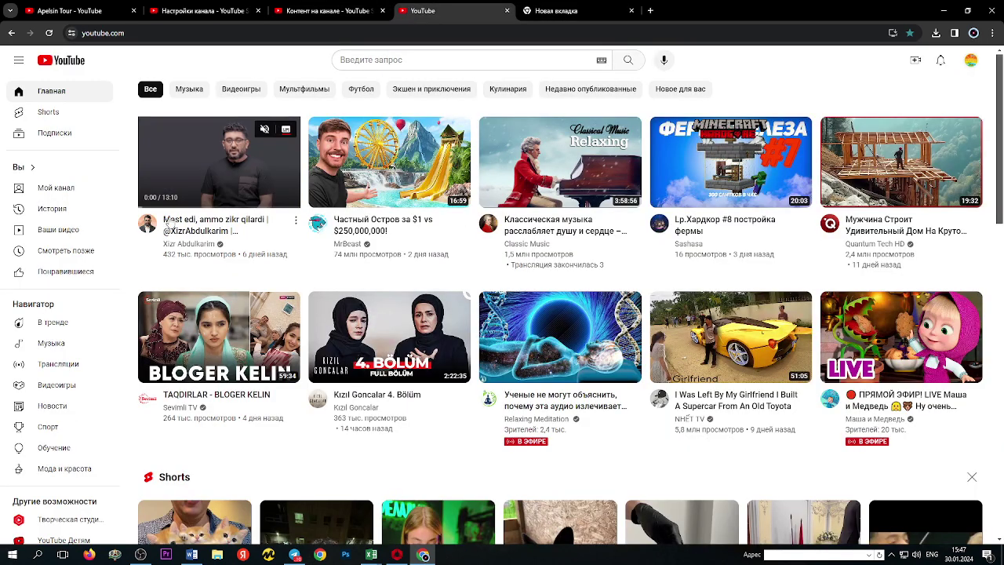
click(337, 9)
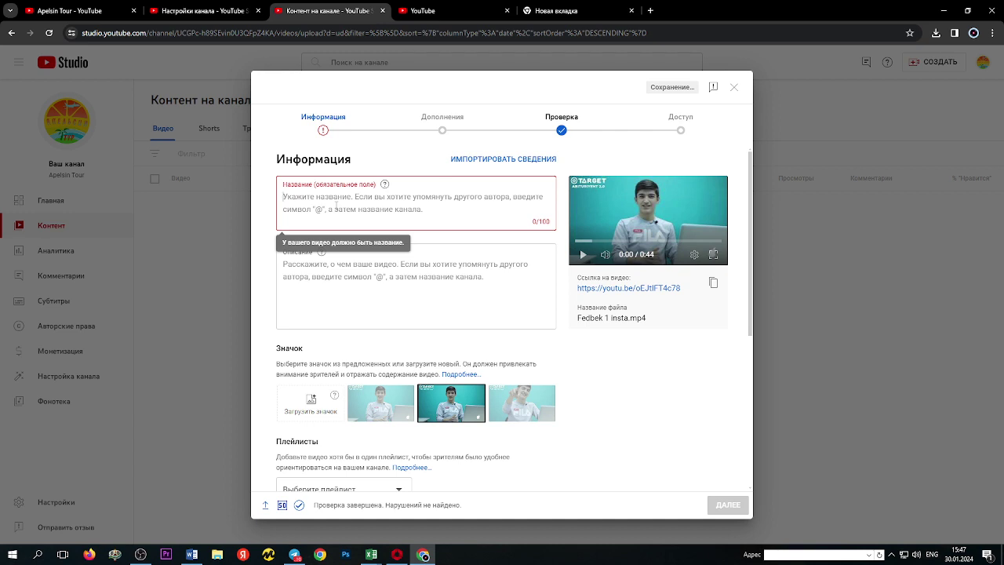
click(335, 205)
text(S)
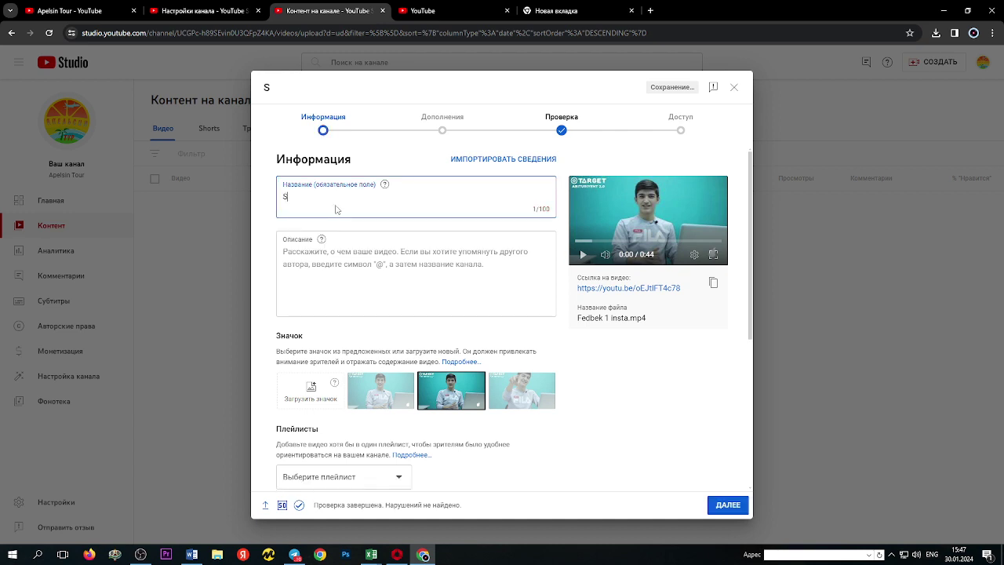
text(MM KURSLARI)
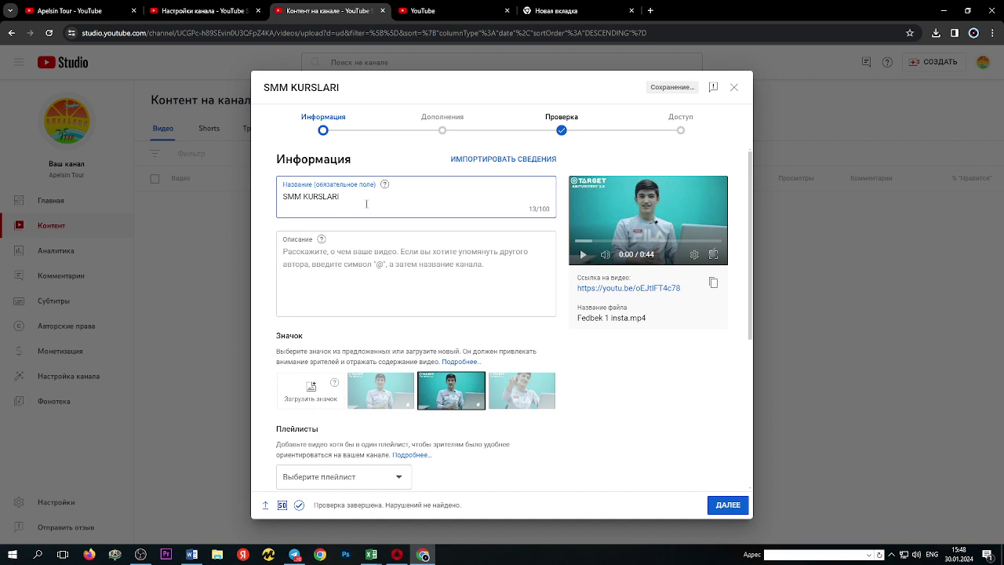
text(| @TAR)
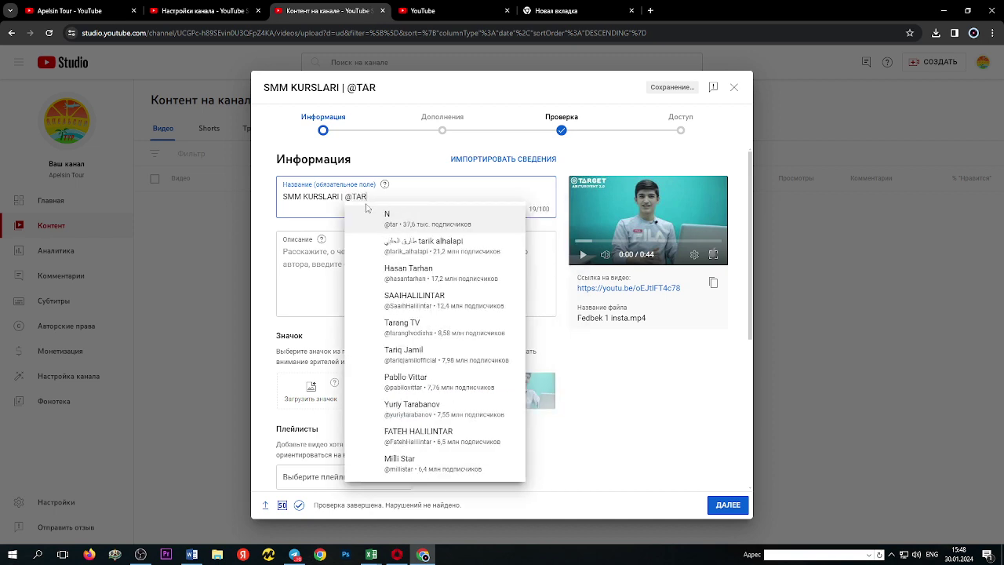
text(GET)
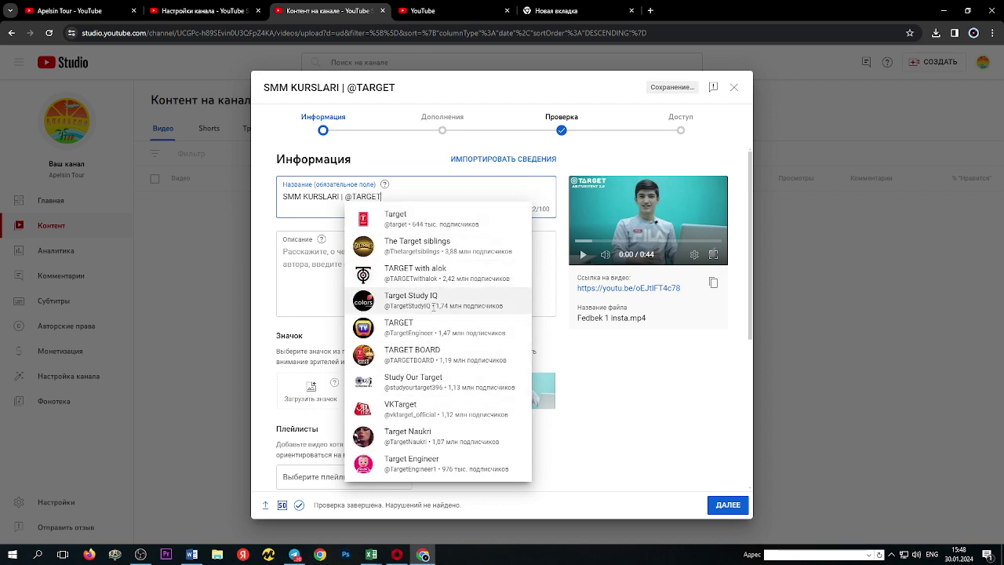
text(EDU)
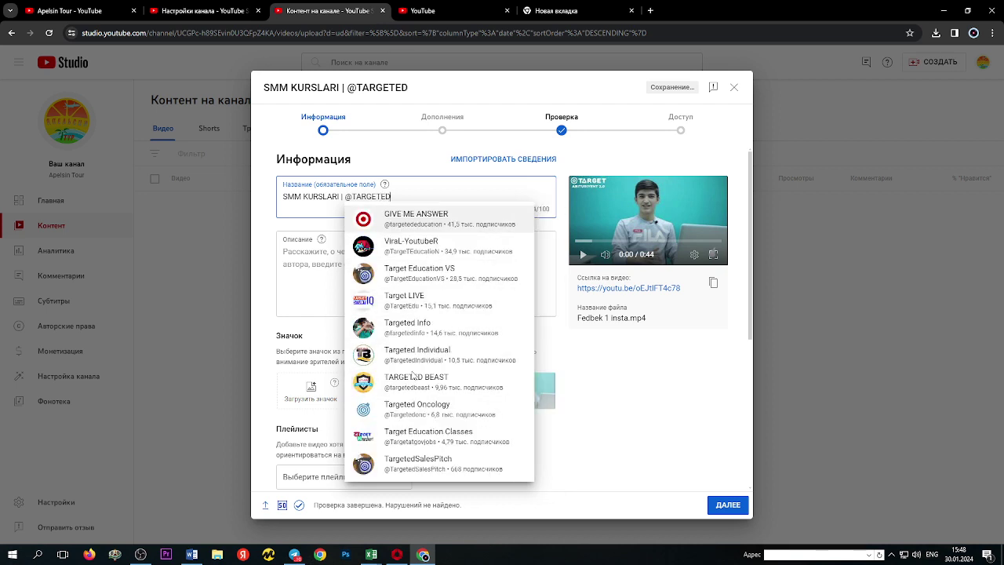
click(377, 220)
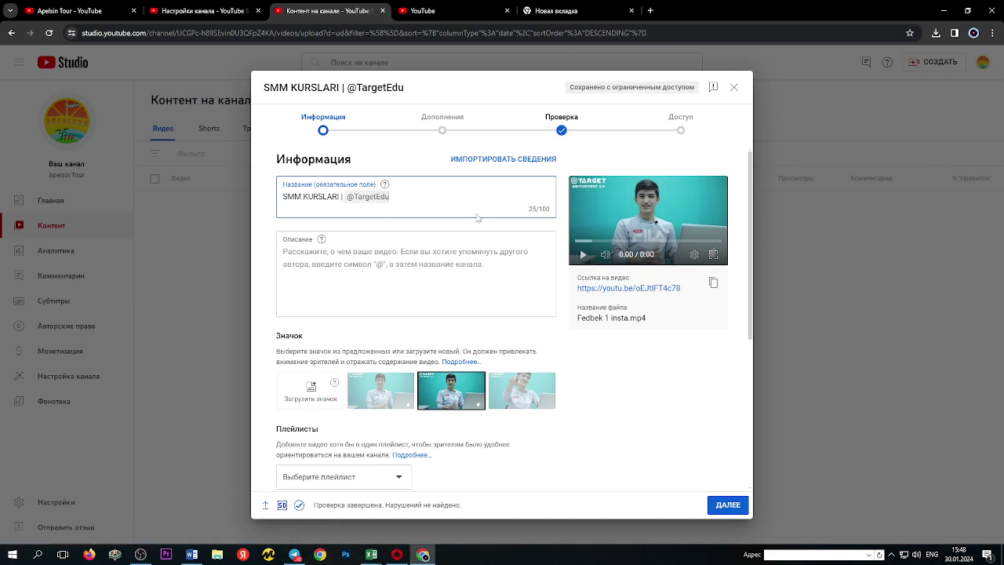
- Add the suggested hashtag #trending to the video's description, followed by a blank line
click(377, 250)
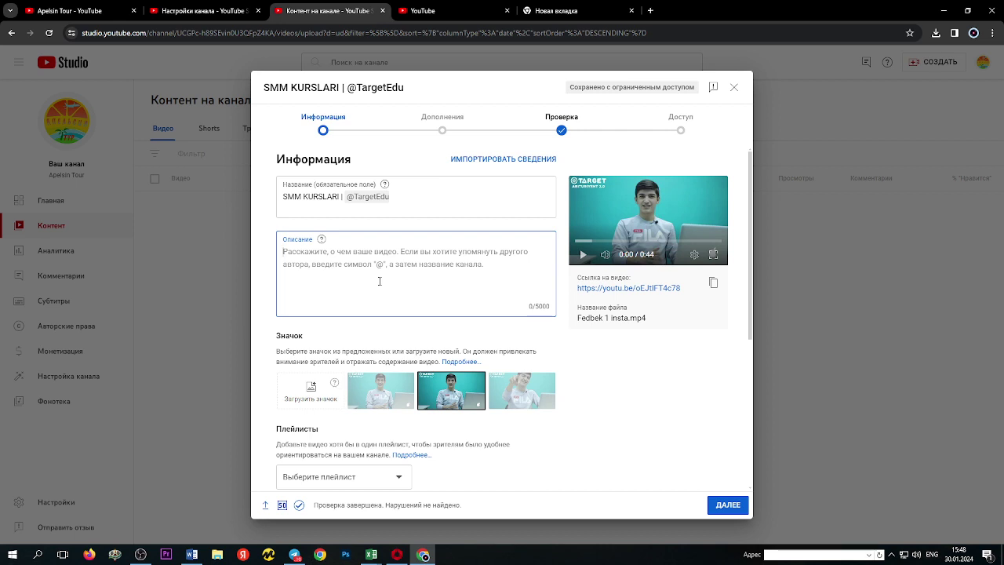
text(#)
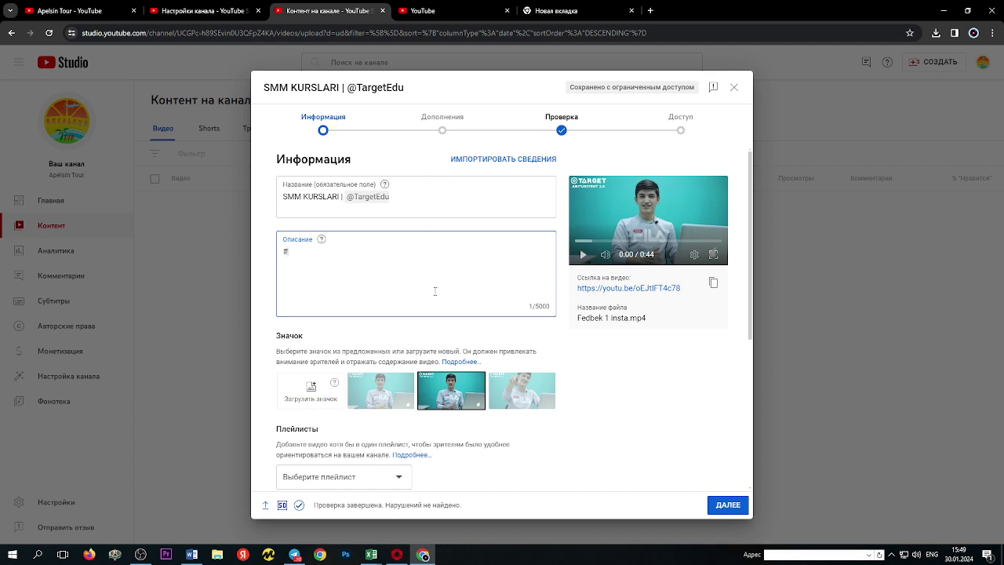
text(TREN)
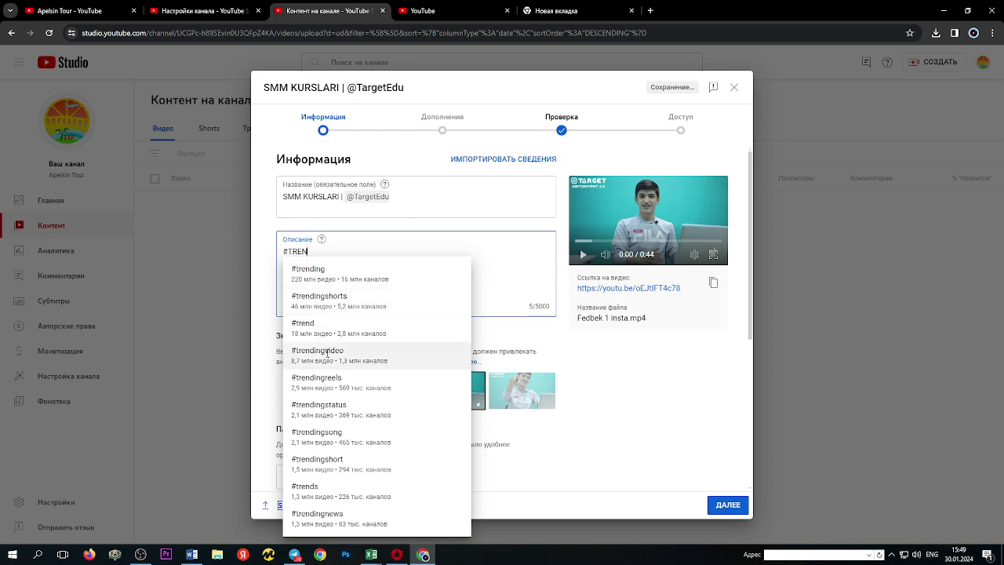
text(D)
click(337, 274)
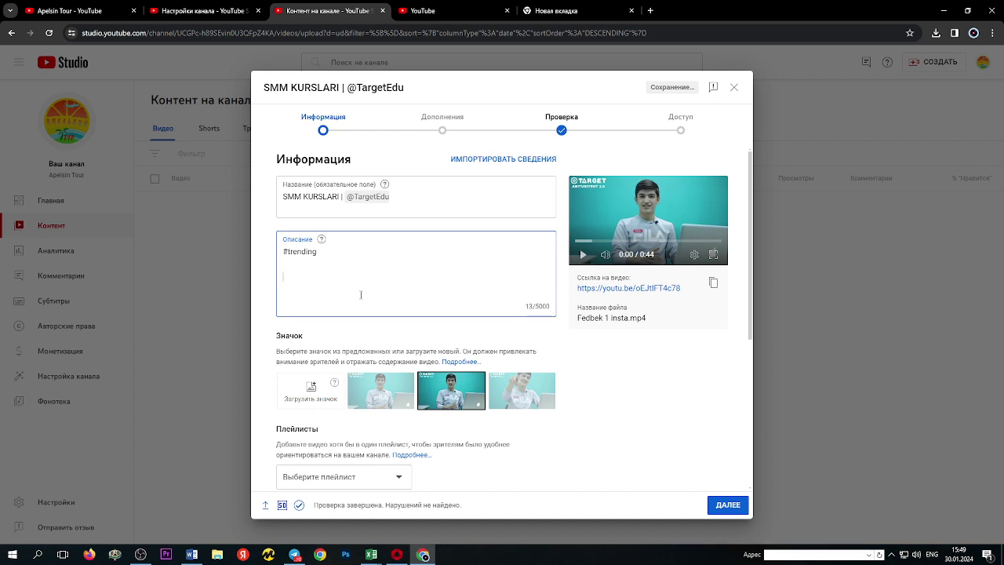
- Add the bold line "SMM kurslari" to the description below the #trending hashtag
text(smm kurslair)
key(BackSpace)
key(BackSpace)
text(ri)
mouse_move(287, 276)
mouse_down()
mouse_move(282, 249)
mouse_move(305, 278)
mouse_move(282, 277)
mouse_up()
key(ctrl+c)
click(283, 276)
text(SMM)
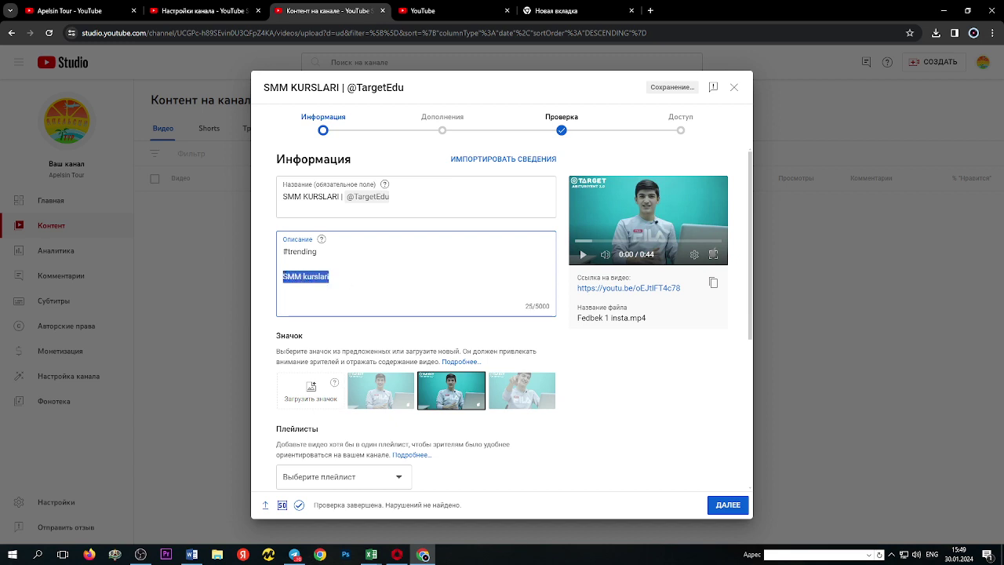
key(ctrl+v)
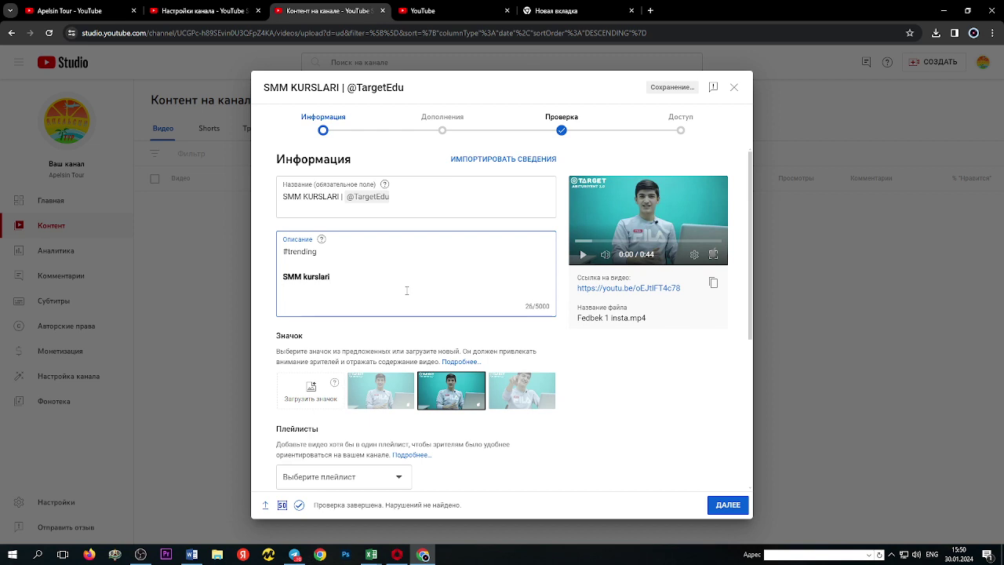
text(https://)
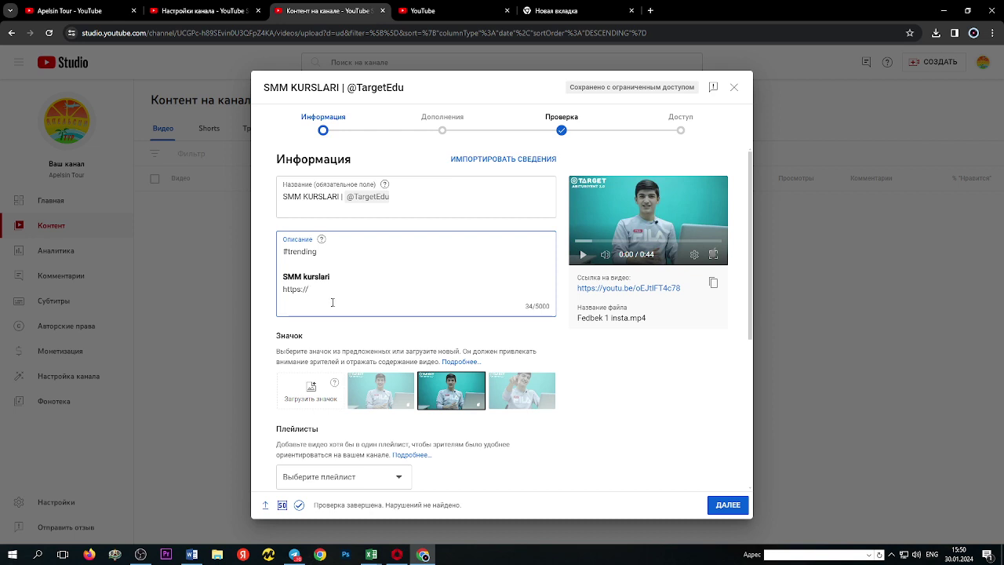
text(t.me/)
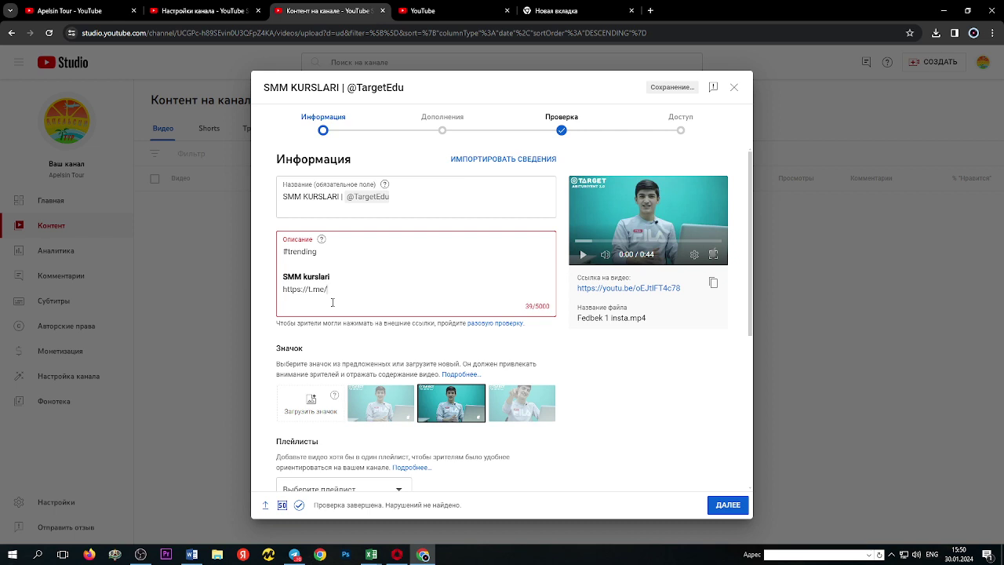
text(s)
text(targetedu)
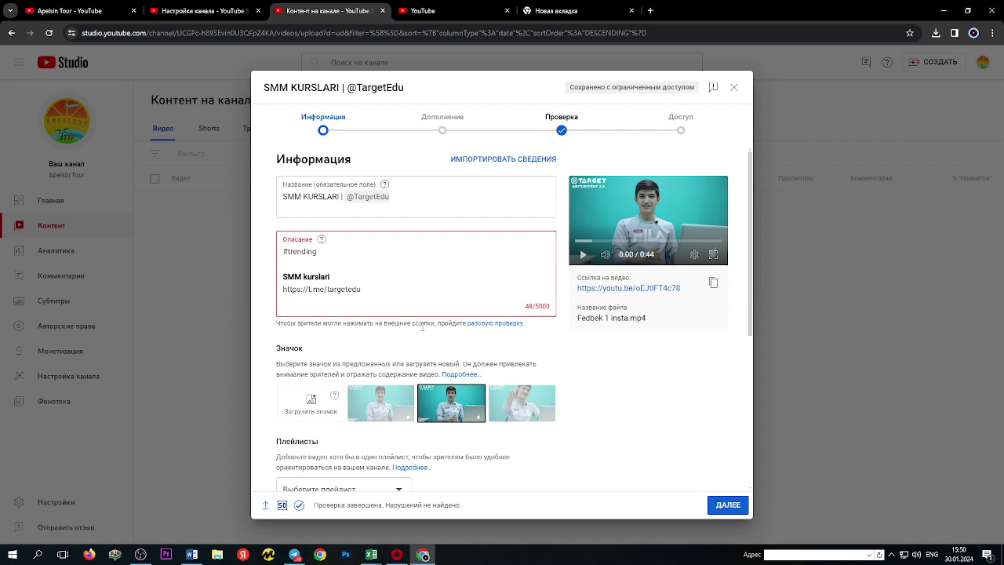
click(478, 324)
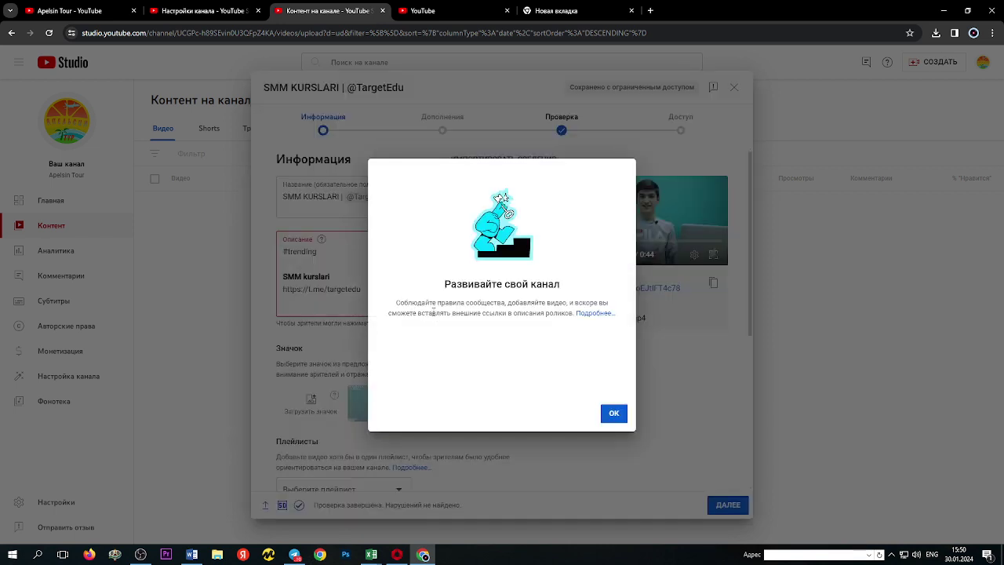
click(610, 413)
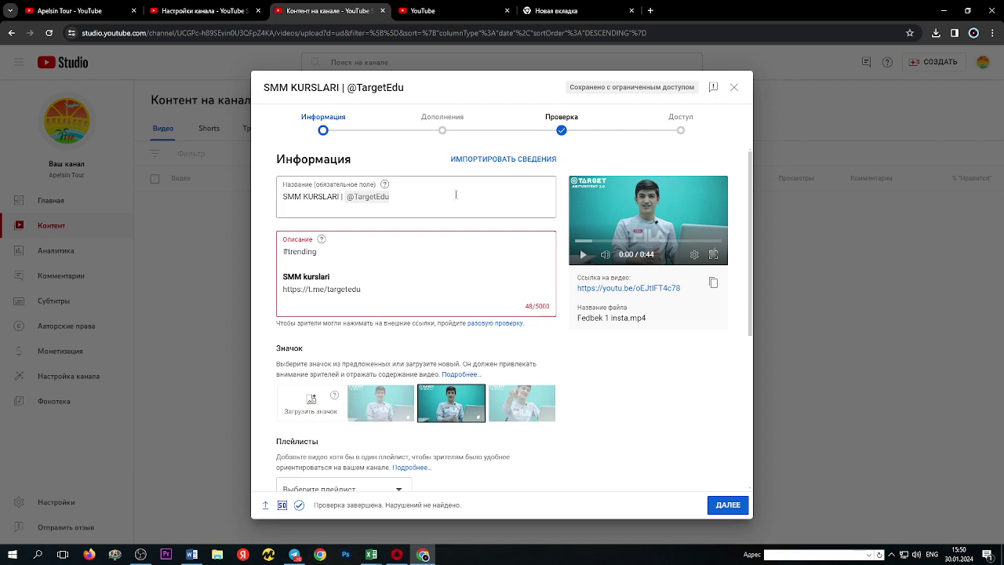
- Delete the Telegram link from the video's description
click(303, 251)
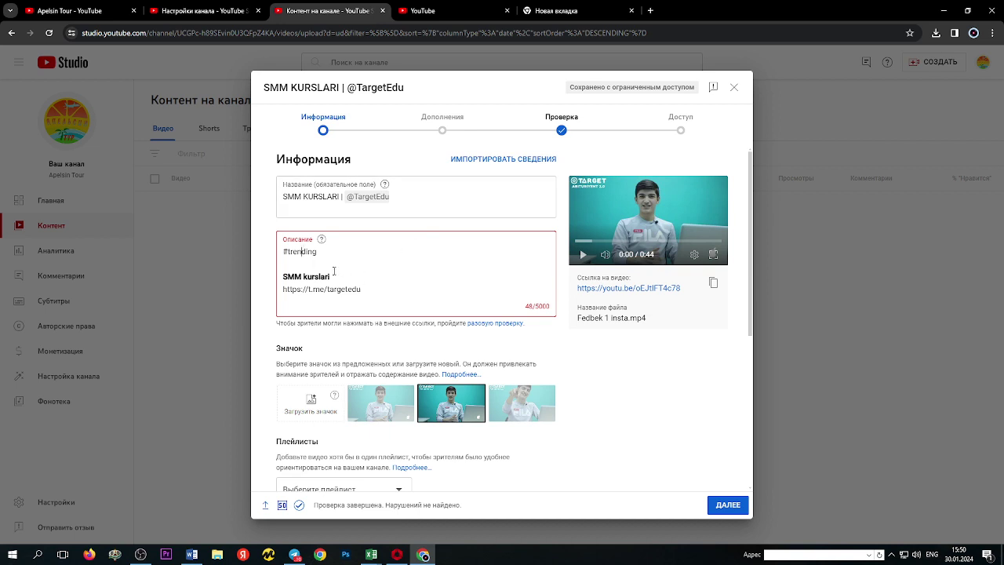
click(384, 286)
drag(362, 293, 283, 290)
key(BackSpace)
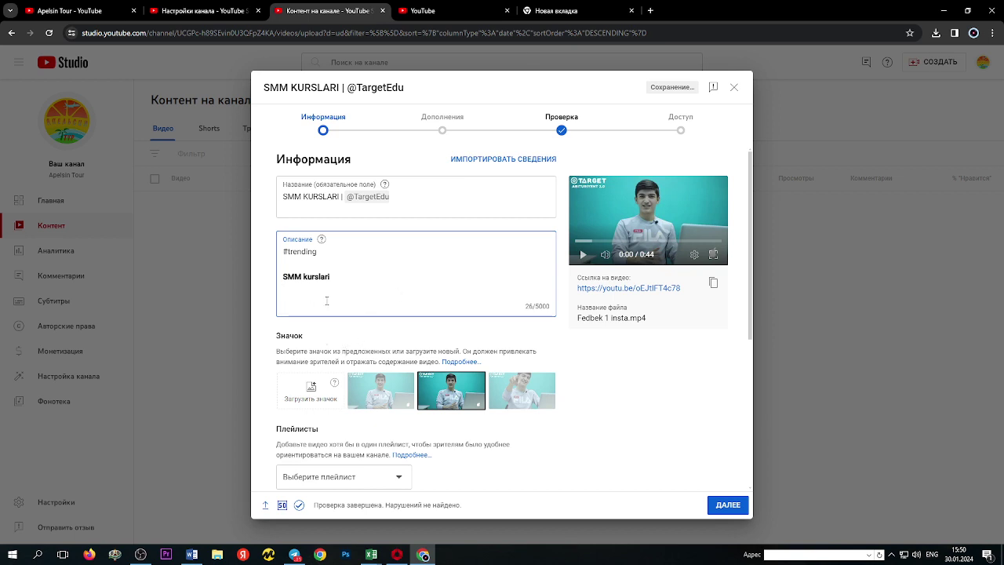
- Find the thumbnail section of the upload details and examine the recommended videos' thumbnails on the YouTube home page
double_click(309, 338)
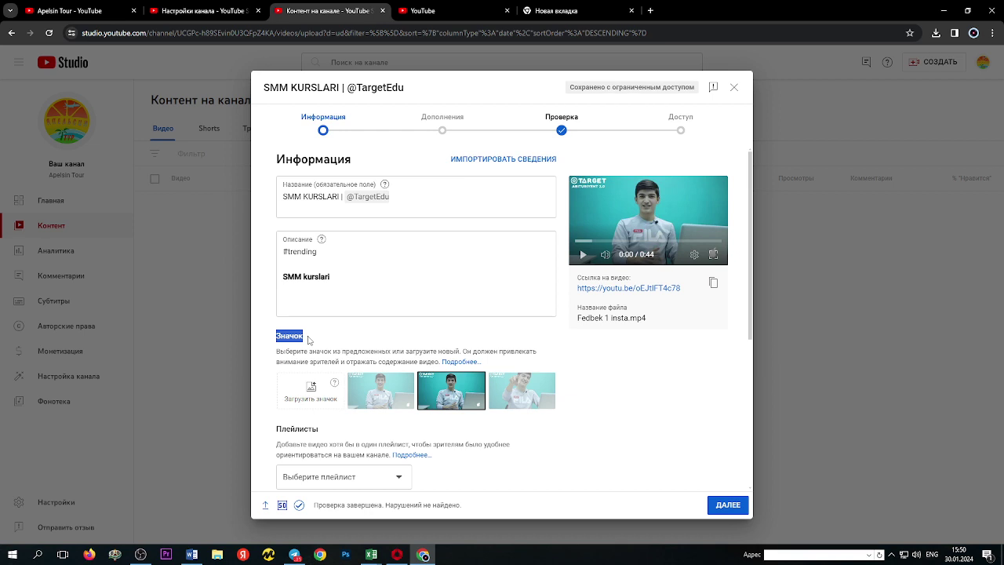
click(276, 345)
drag(276, 335, 303, 336)
click(318, 339)
click(436, 14)
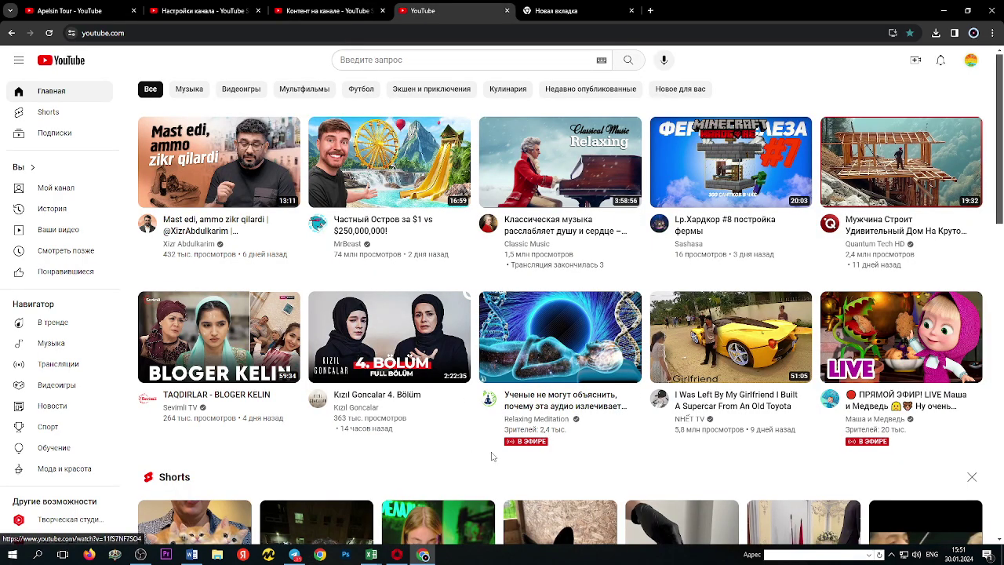
mouse_move(433, 433)
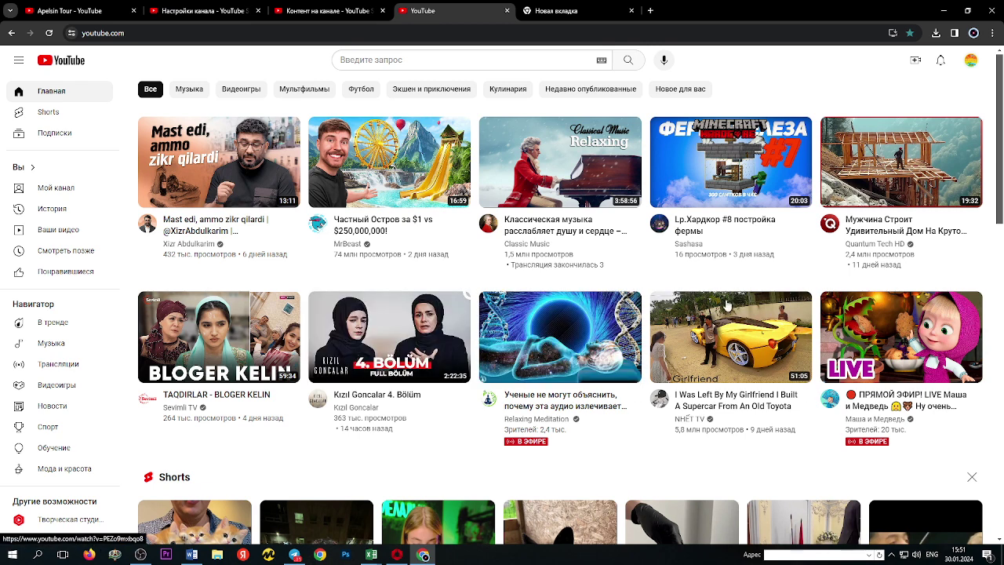
mouse_move(727, 326)
mouse_move(849, 326)
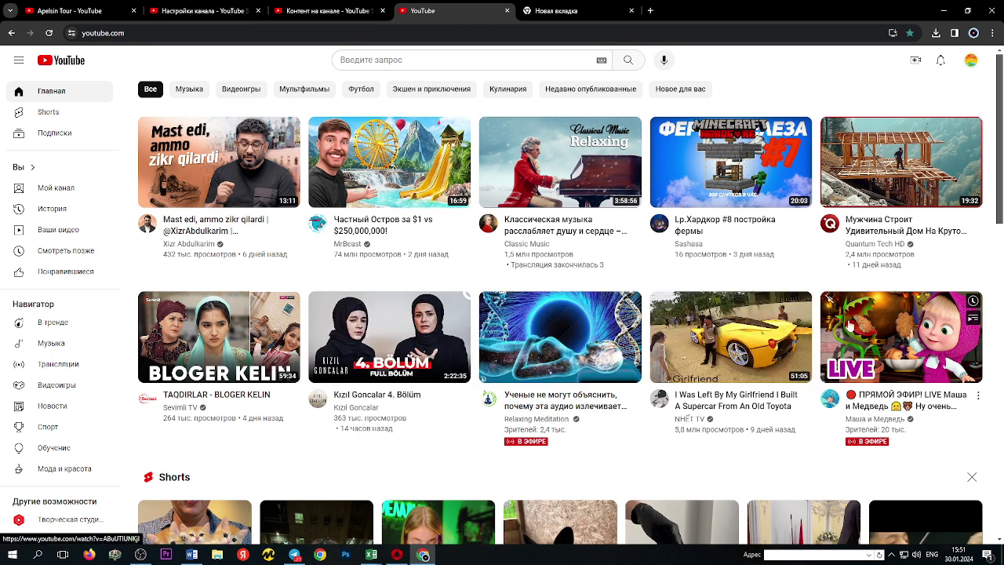
mouse_move(730, 182)
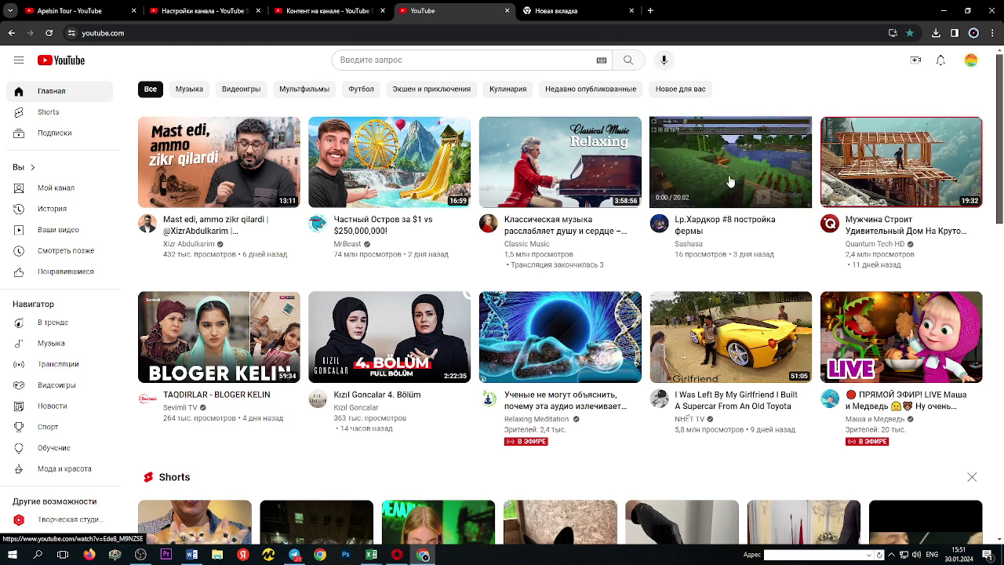
mouse_move(396, 196)
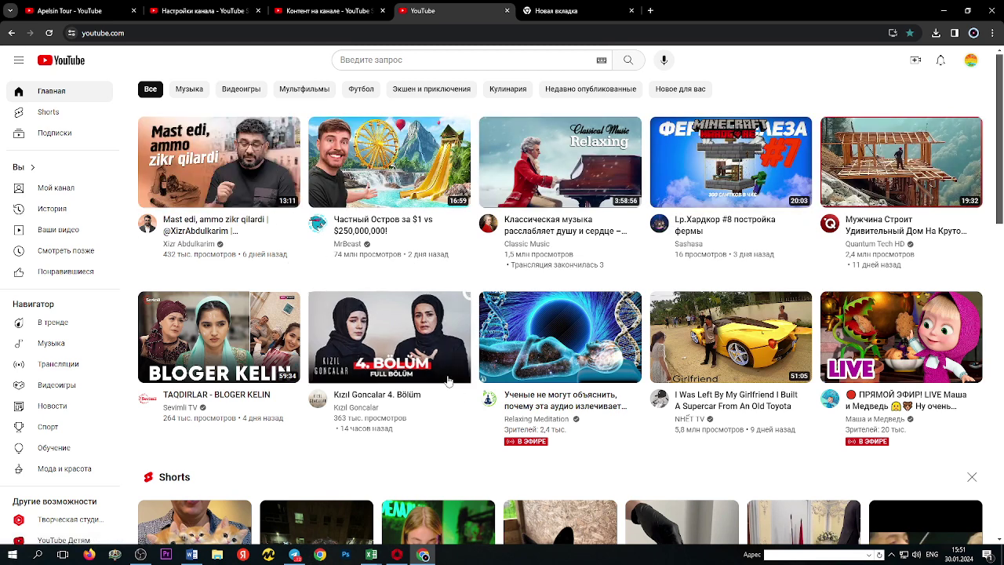
- Return to the upload details and try the suggested thumbnails, settling on the middle one
click(334, 4)
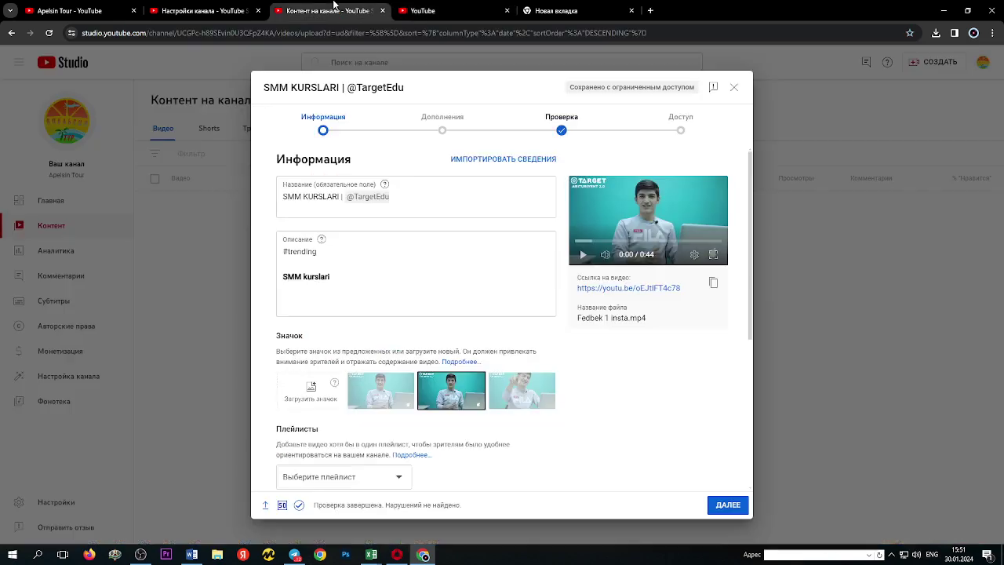
click(517, 385)
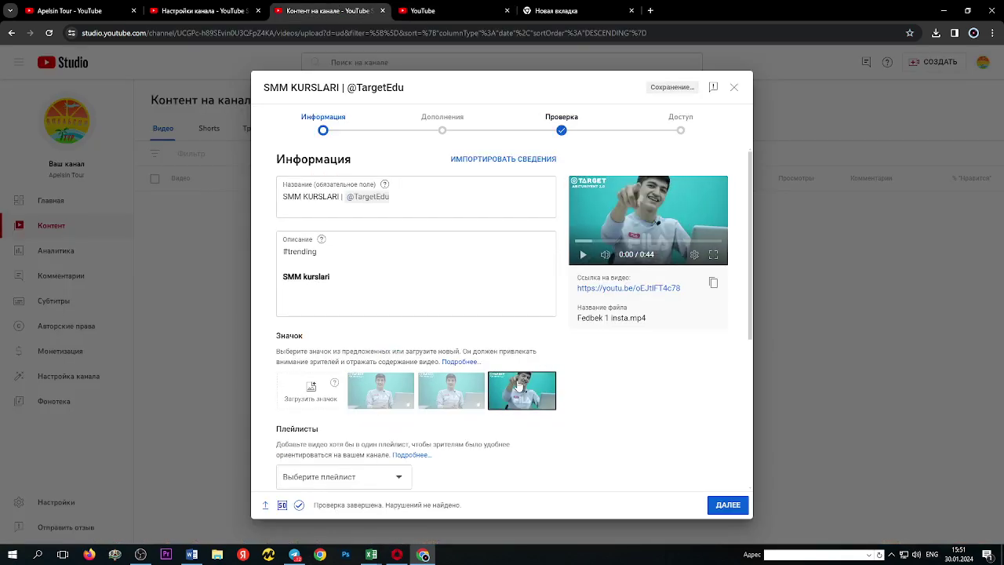
click(380, 392)
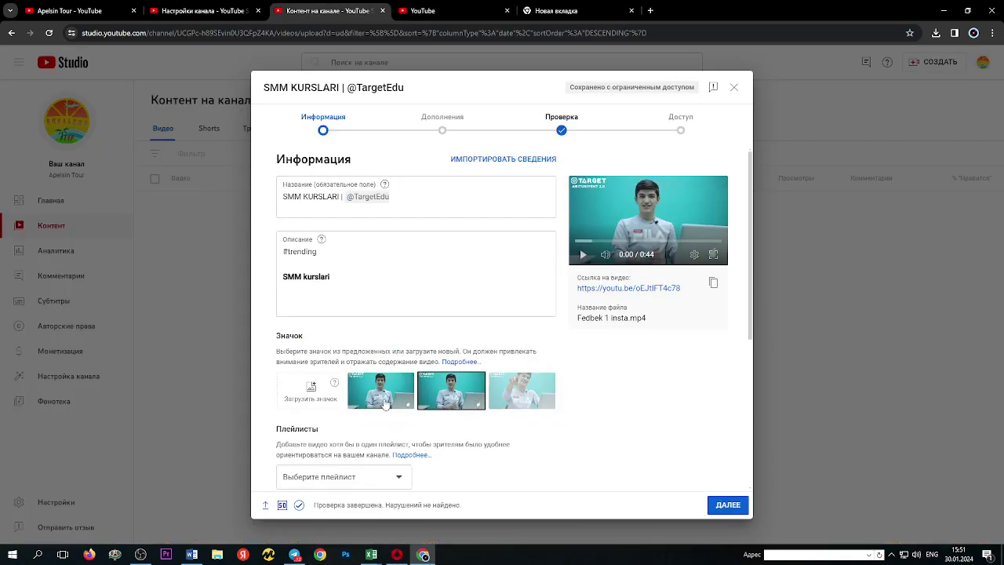
click(446, 403)
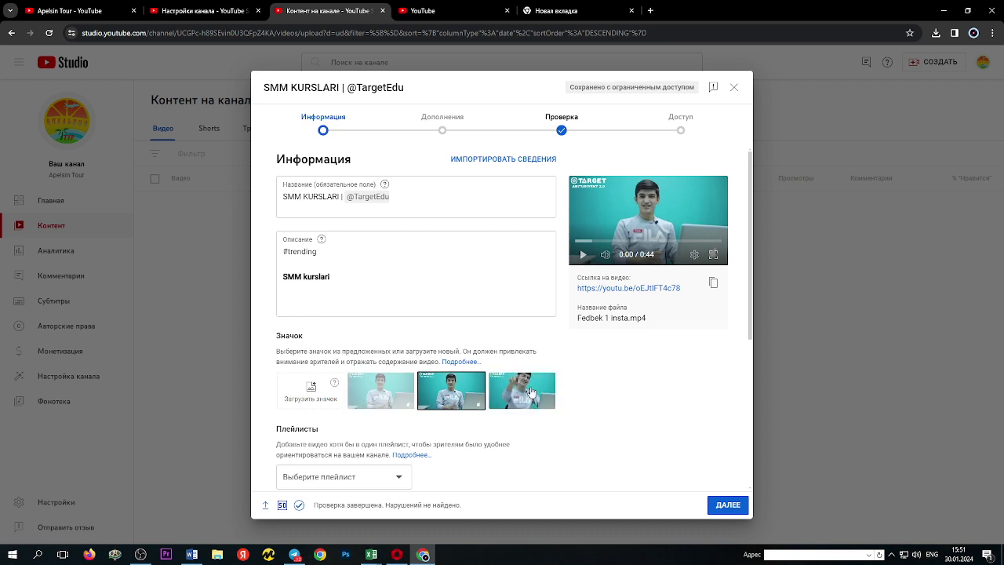
- Open the phone number verification required for custom thumbnails and set its country to Узбекистан
click(316, 392)
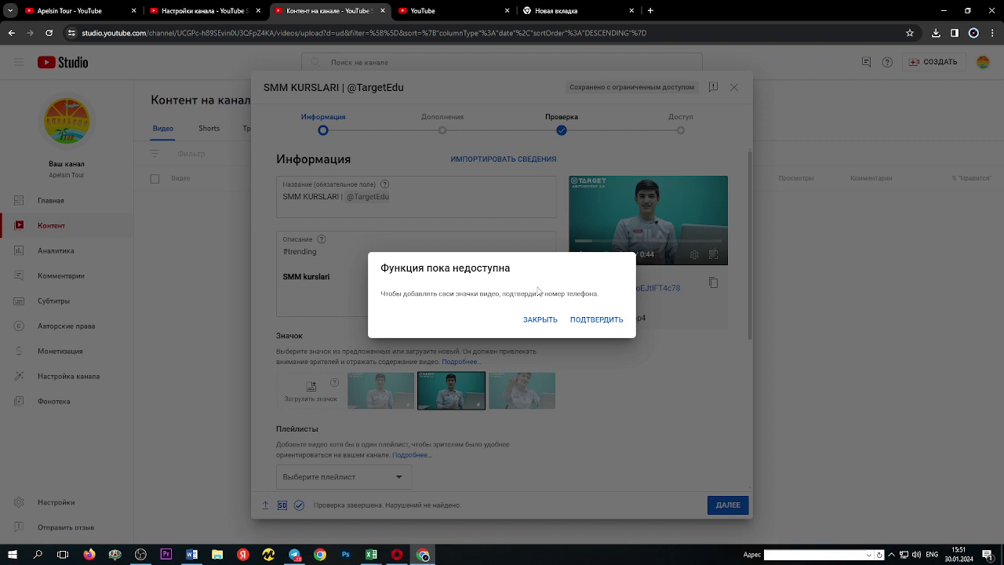
click(599, 322)
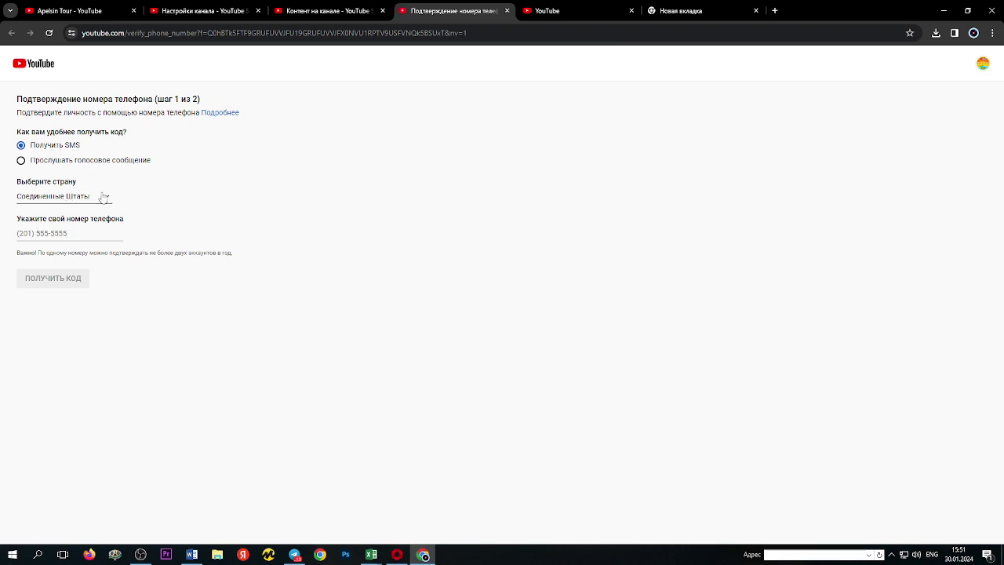
click(65, 199)
scroll(69, 245, down, 6)
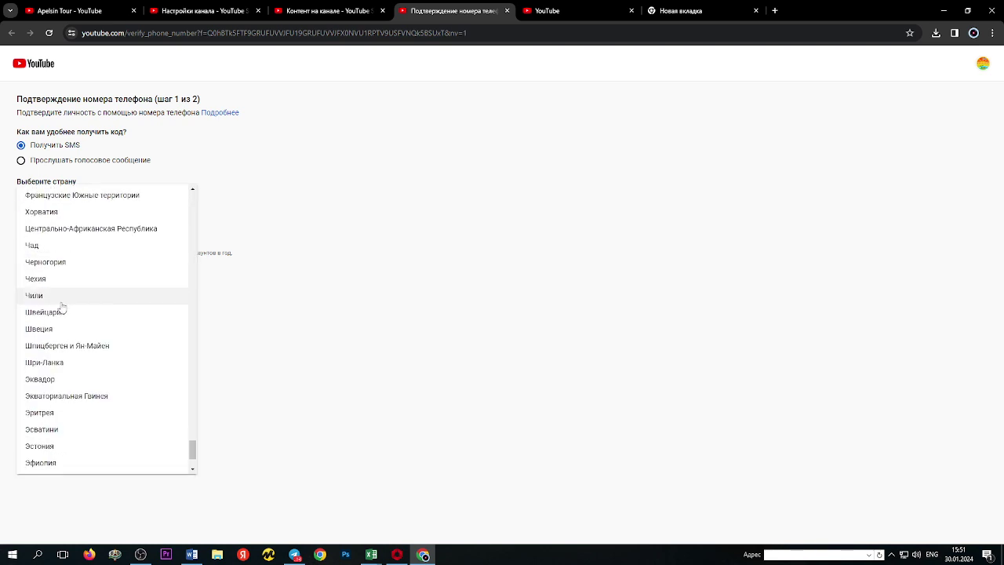
scroll(50, 296, up, 2)
scroll(51, 296, up, 3)
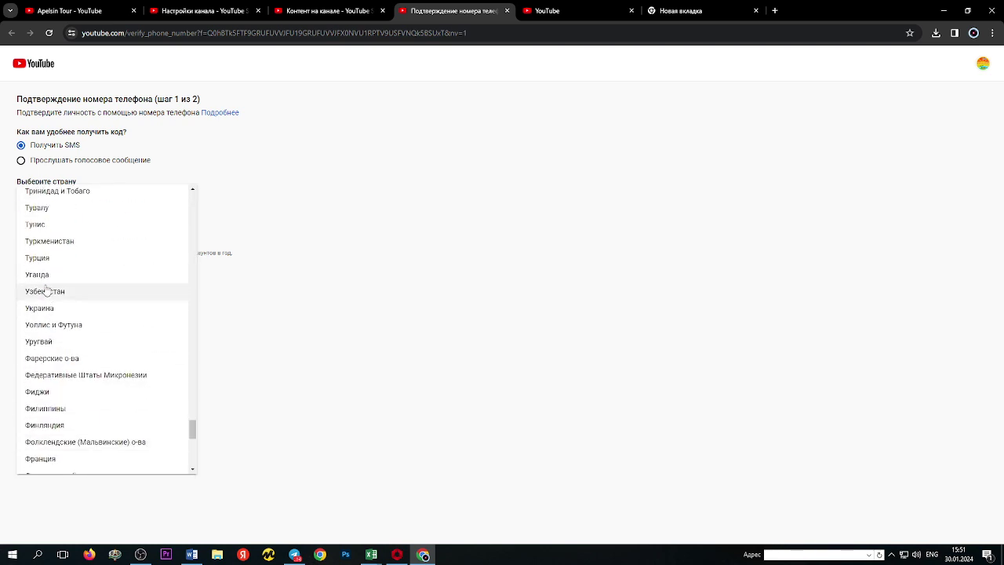
click(49, 293)
click(56, 233)
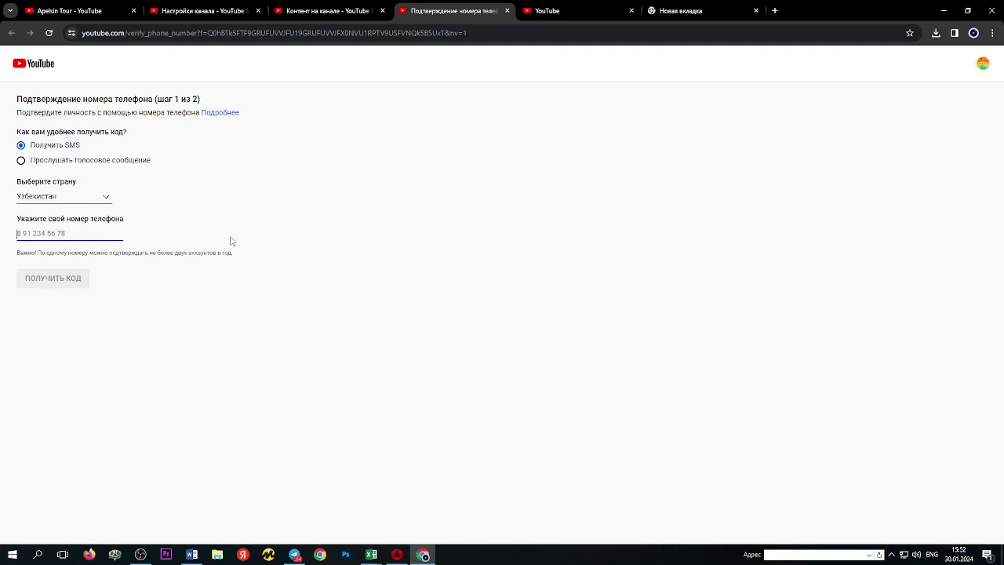
- Return to the upload details and check the channel's available playlists, leaving none selected
click(329, 10)
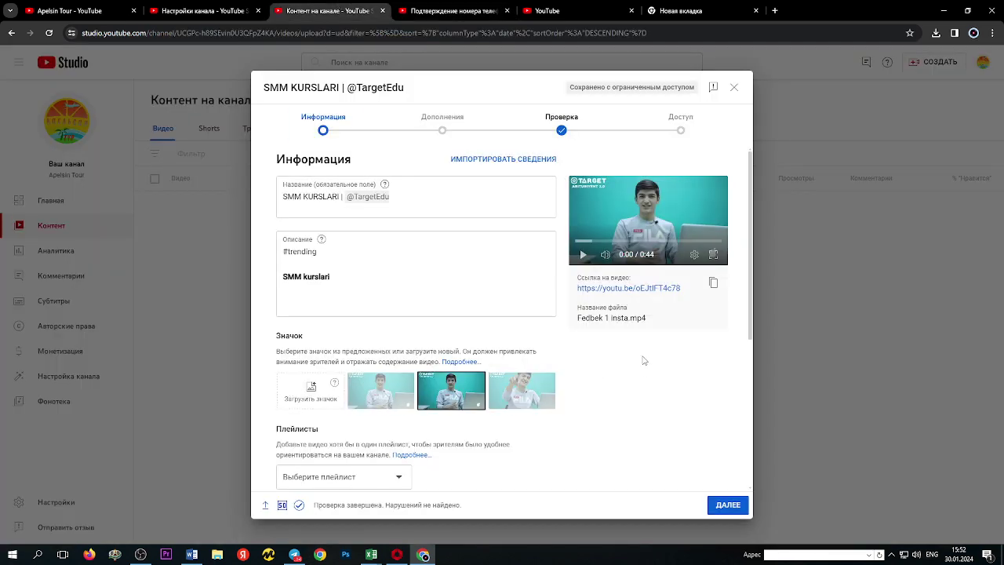
scroll(638, 373, down, 2)
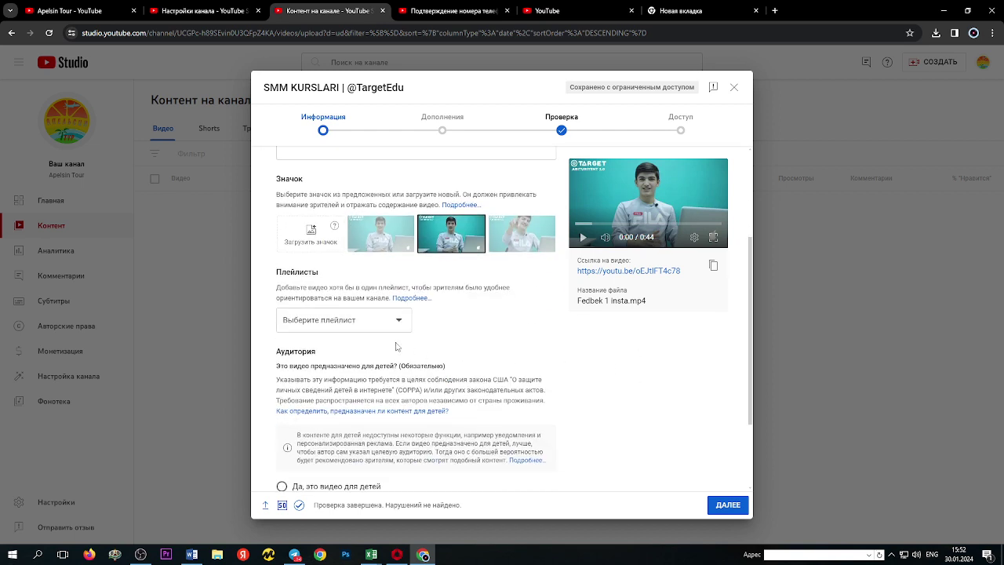
drag(276, 276, 325, 276)
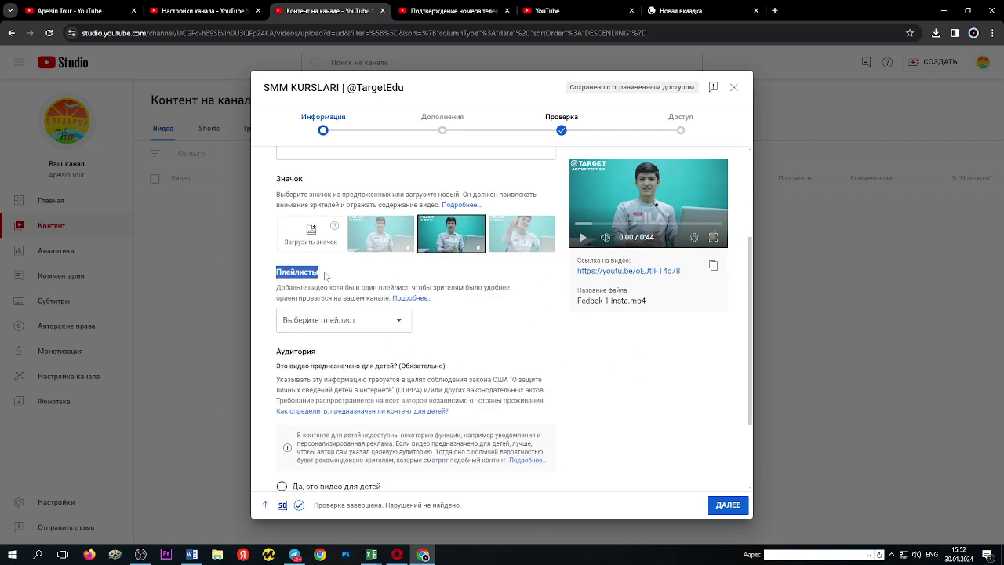
click(325, 276)
click(330, 322)
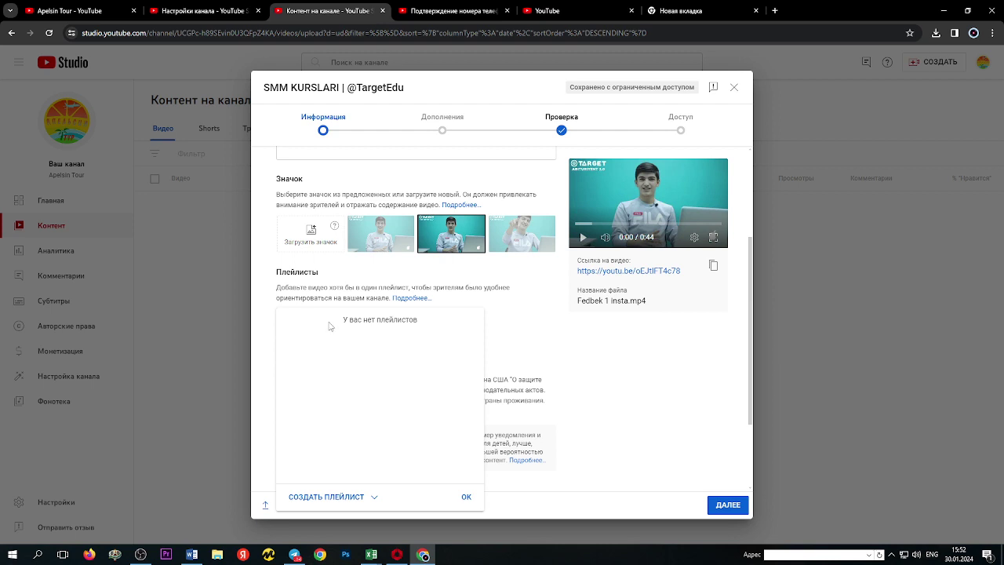
click(576, 424)
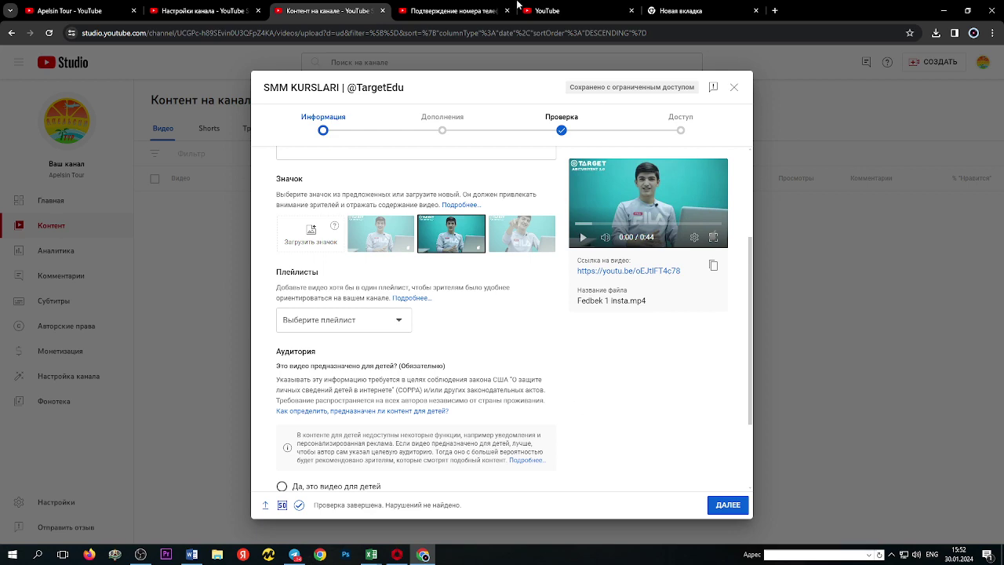
- Open the Xizr Abdulkarim channel from the YouTube home page and look through its list of videos
click(549, 10)
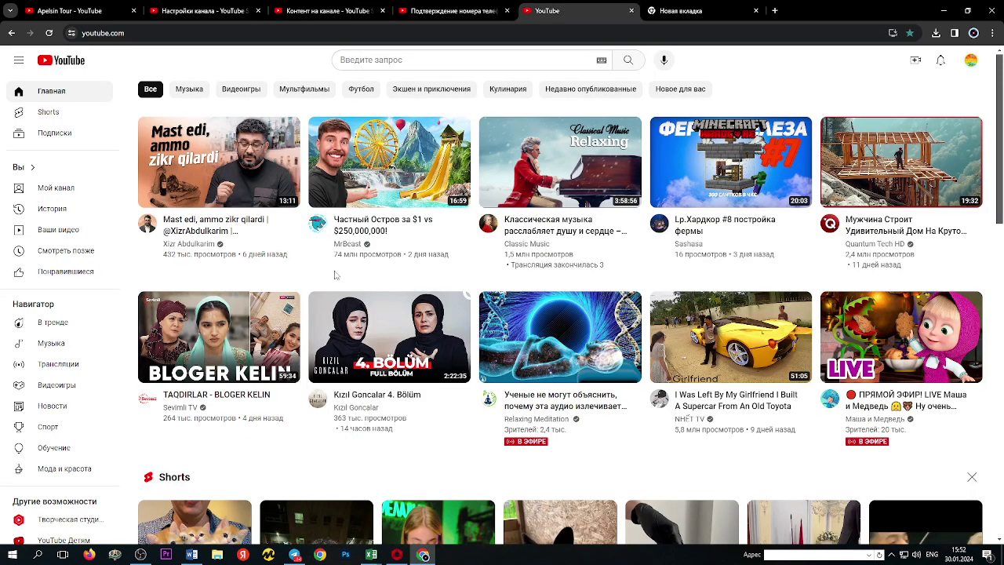
click(198, 248)
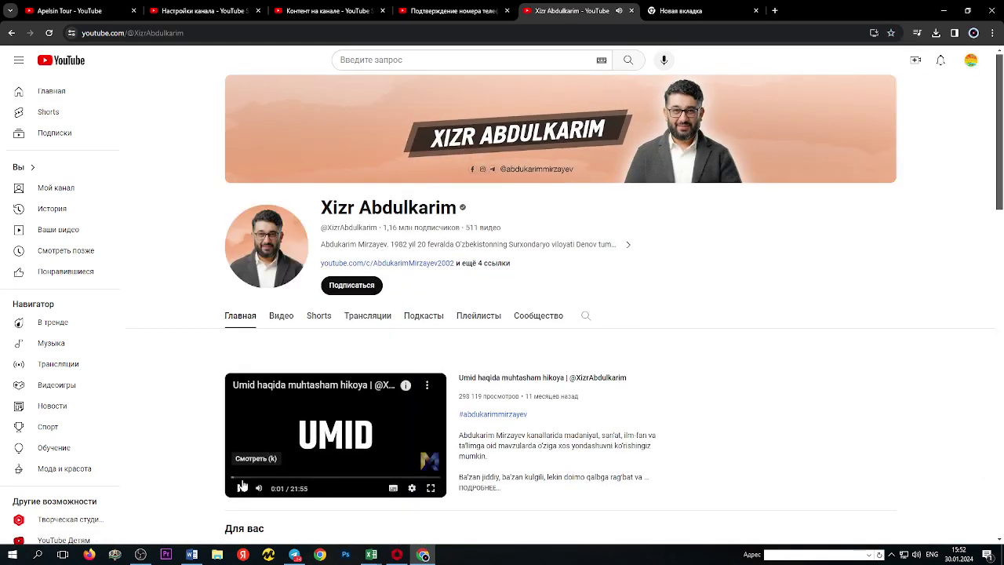
click(280, 315)
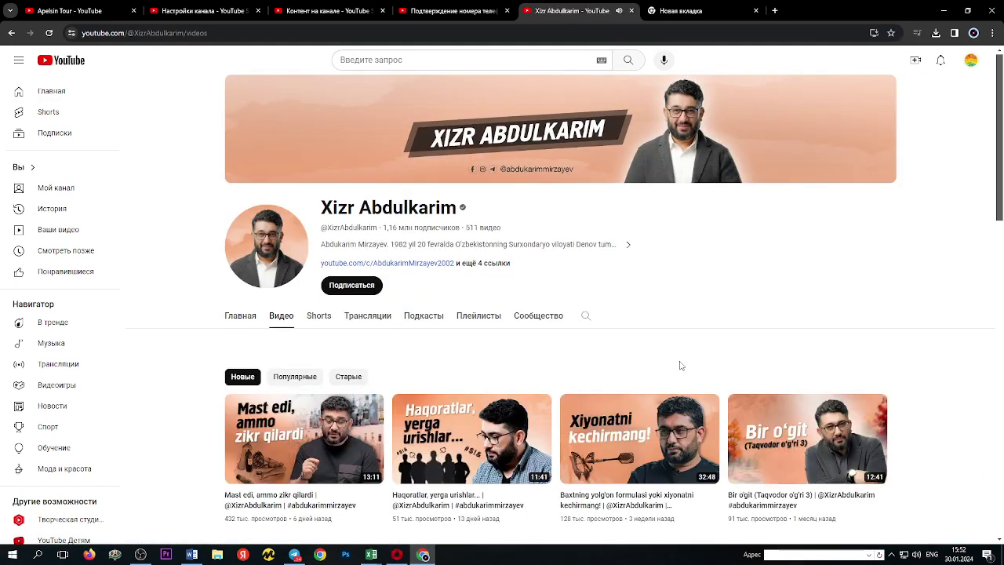
scroll(679, 363, down, 2)
scroll(679, 364, down, 10)
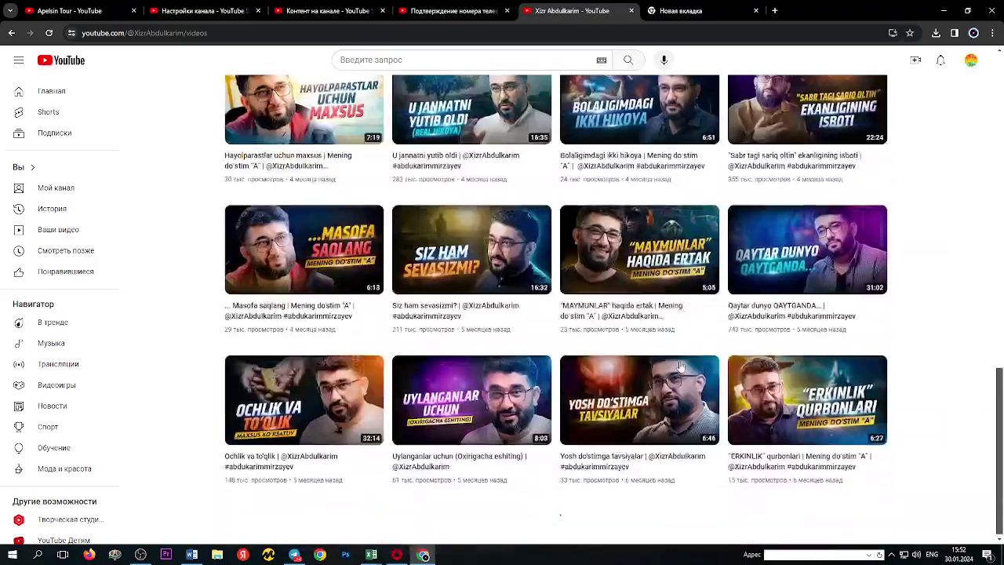
scroll(679, 365, up, 15)
scroll(679, 363, down, 4)
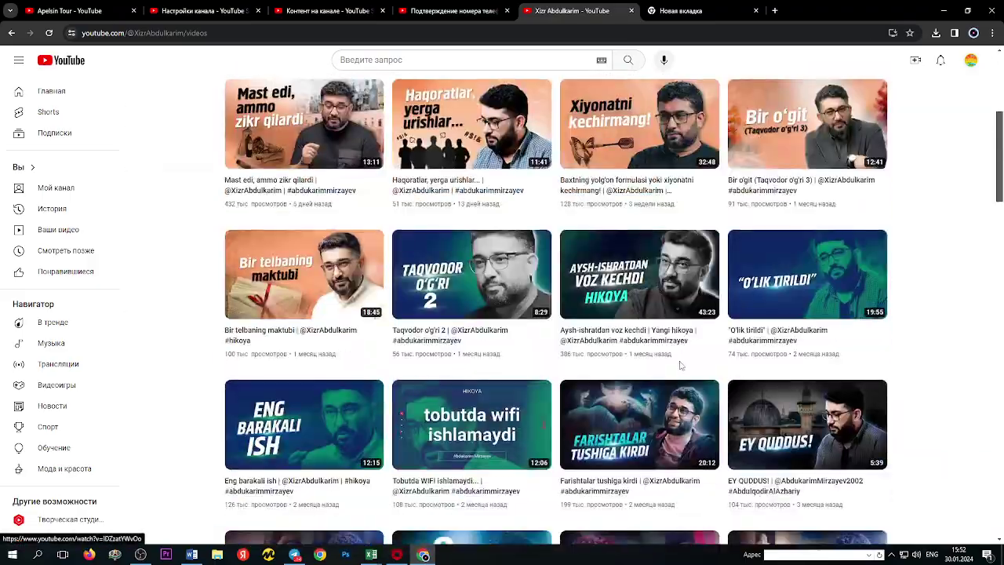
scroll(673, 332, down, 12)
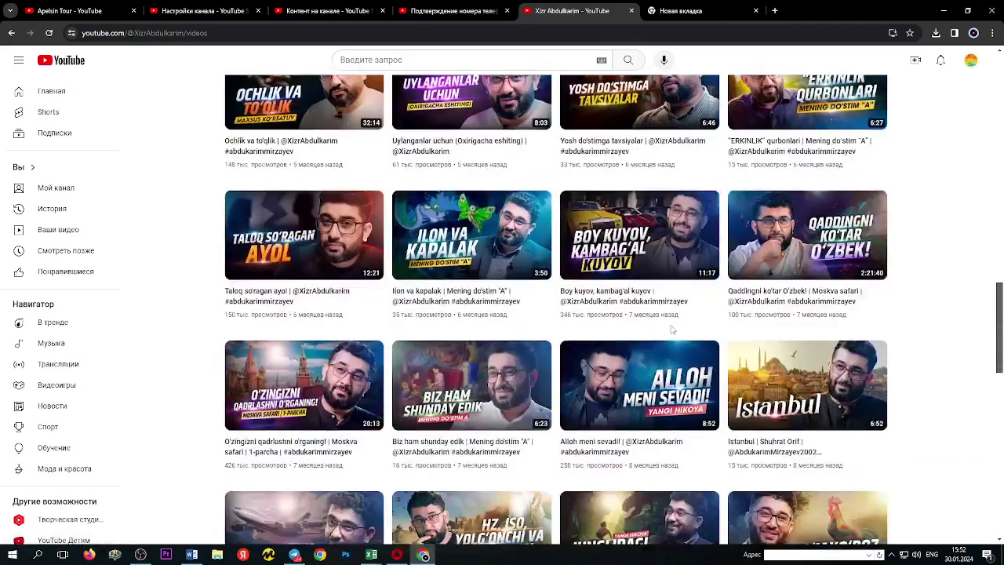
- Open the Xizr Abdulkarim channel's playlists and look through how they are organised
scroll(673, 331, up, 6)
scroll(673, 332, up, 10)
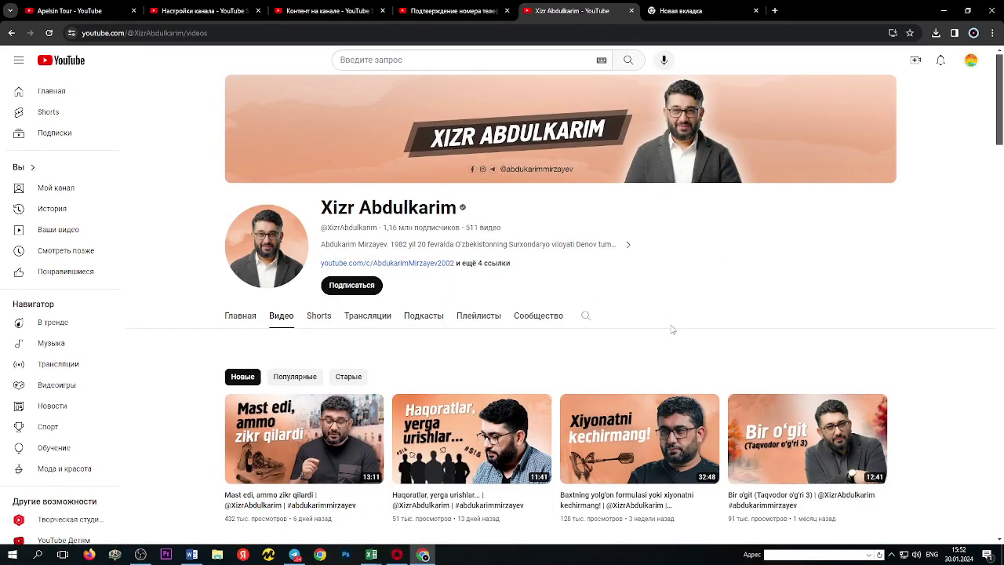
click(480, 317)
scroll(466, 352, down, 2)
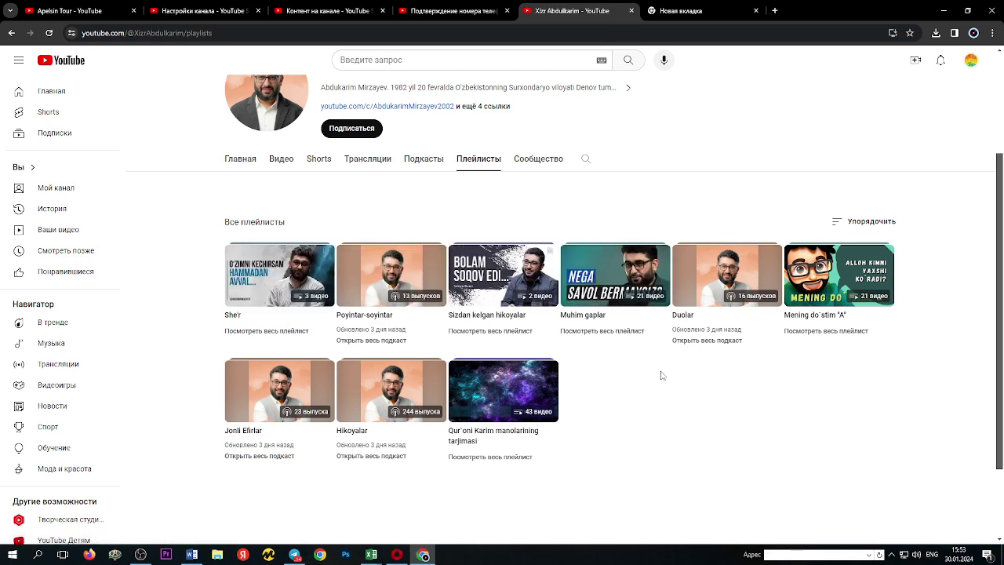
- Return to the upload details and create a new public playlist named Darslar
click(434, 6)
click(305, 8)
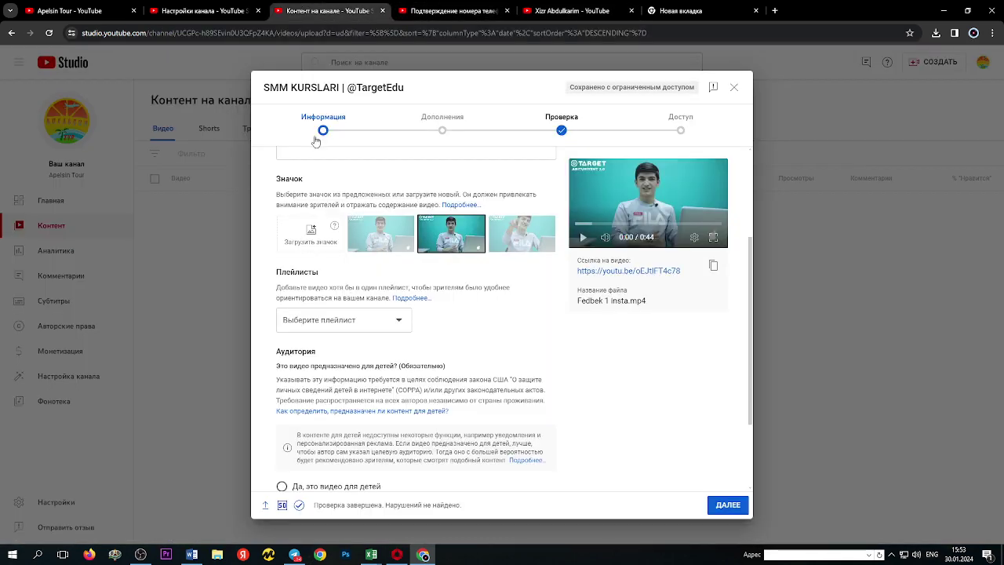
click(339, 320)
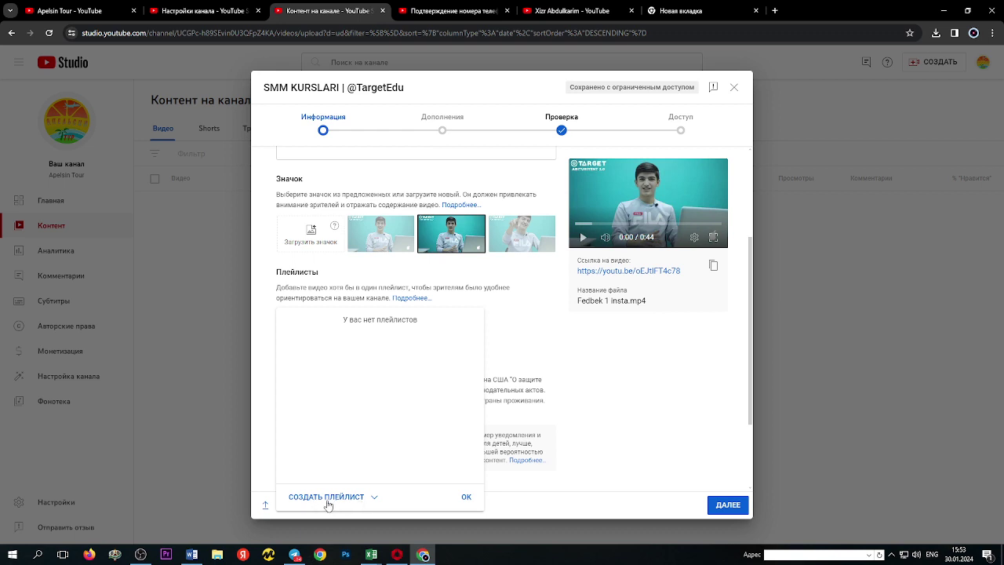
click(335, 502)
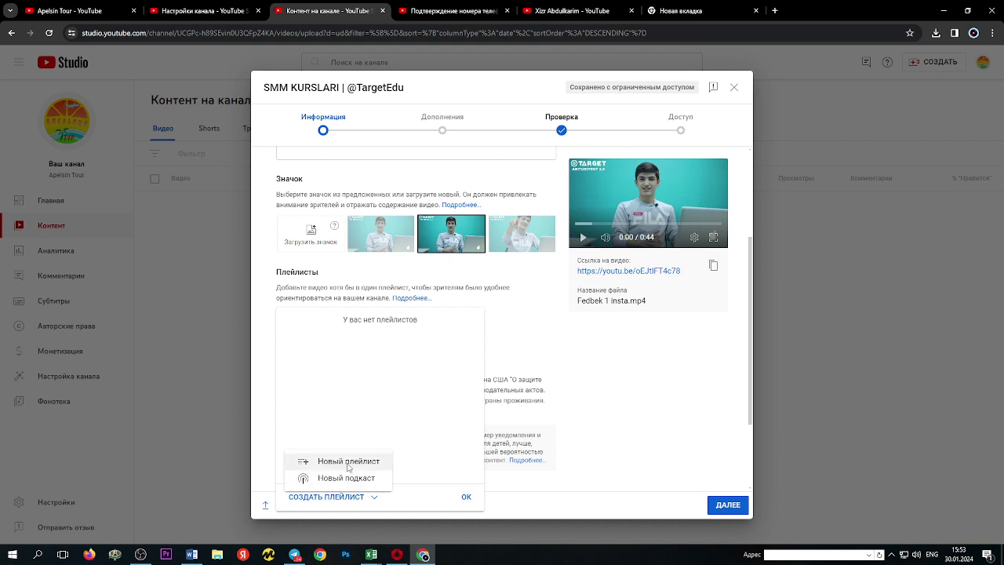
click(347, 464)
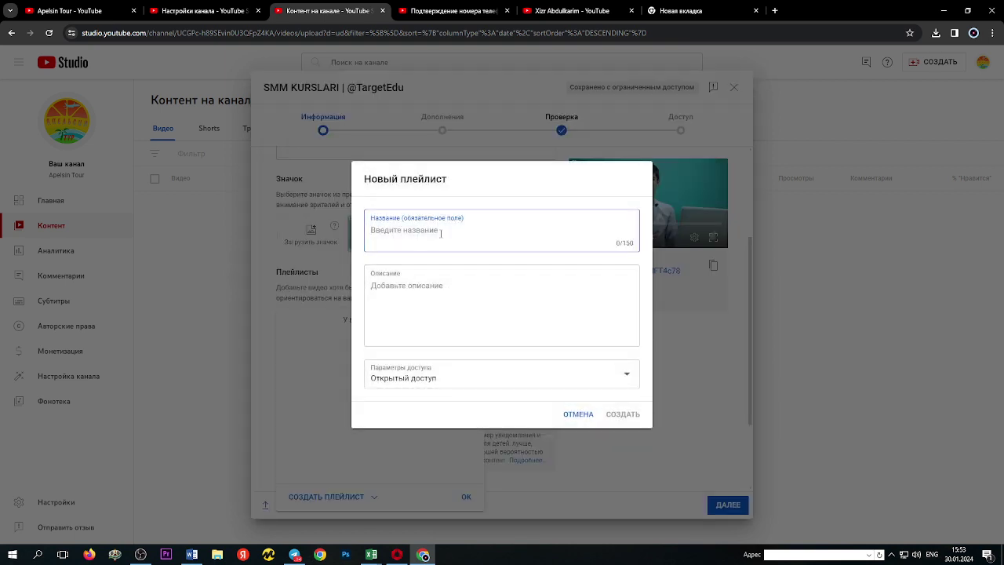
text(Darslar)
click(622, 414)
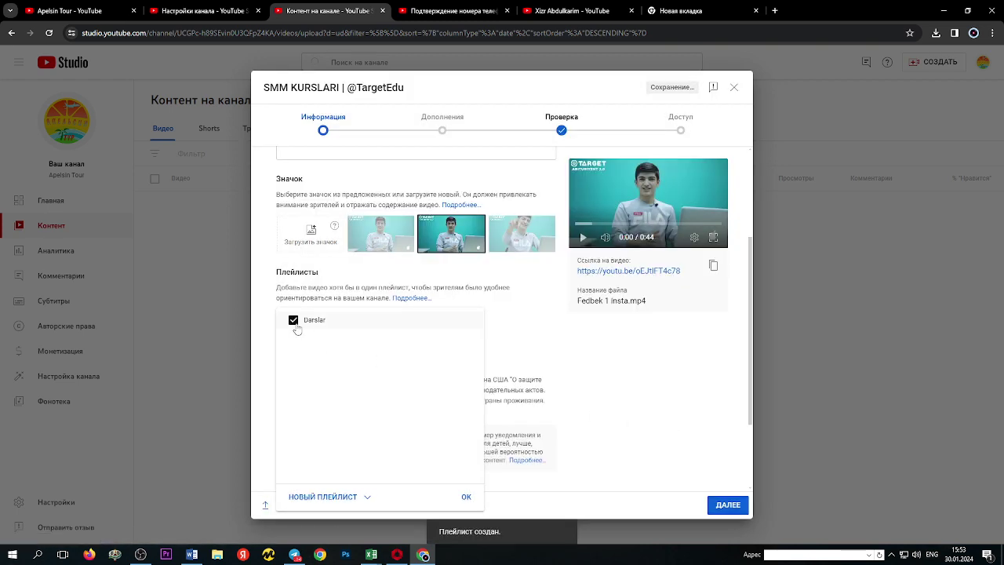
- Assign the video to the Darslar playlist and confirm the selection
click(295, 325)
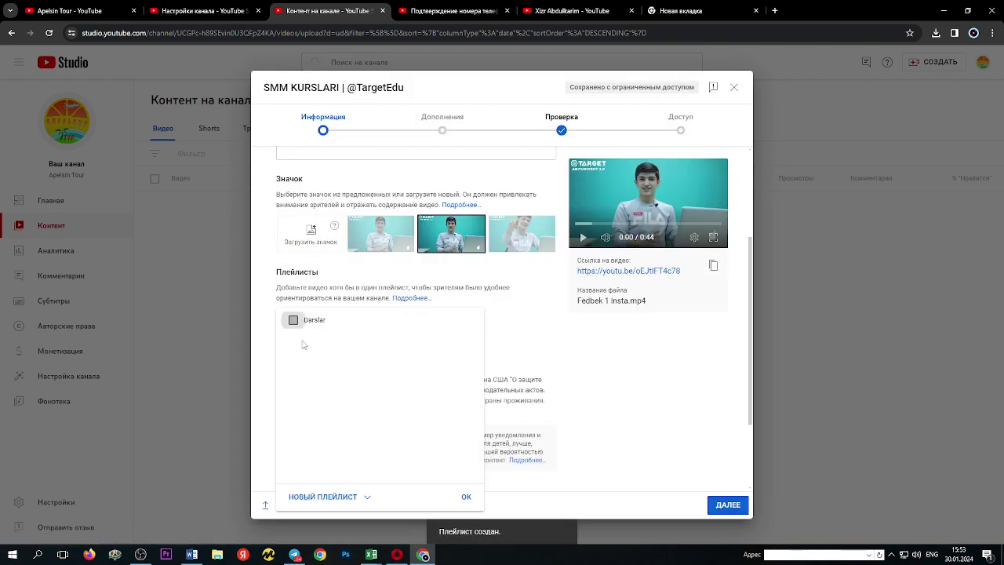
click(293, 320)
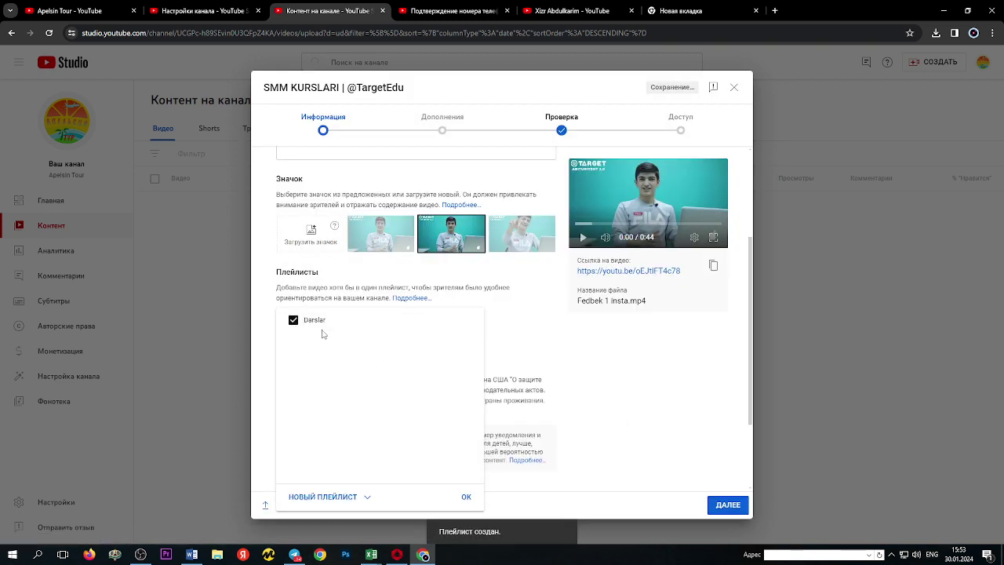
click(294, 321)
click(296, 327)
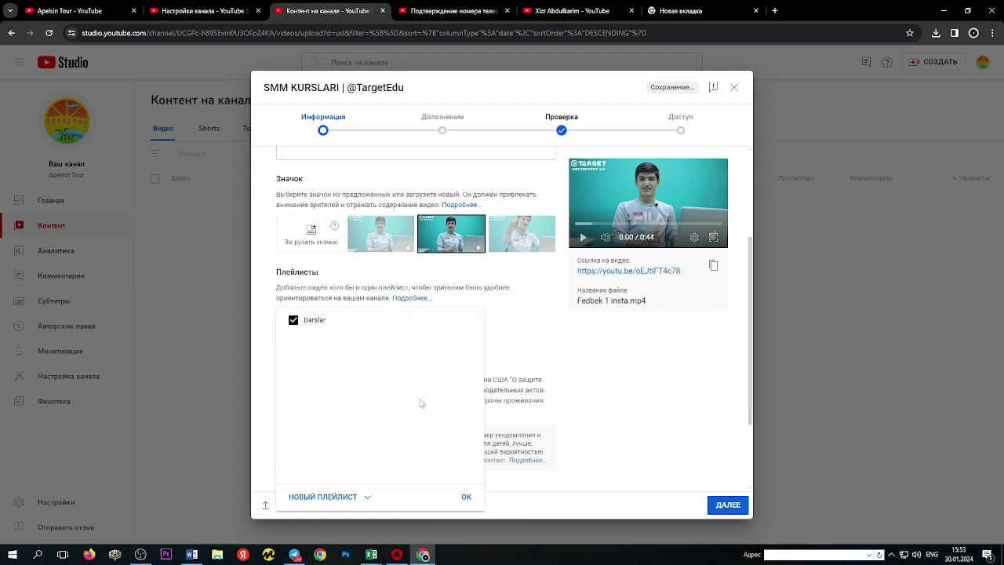
click(470, 501)
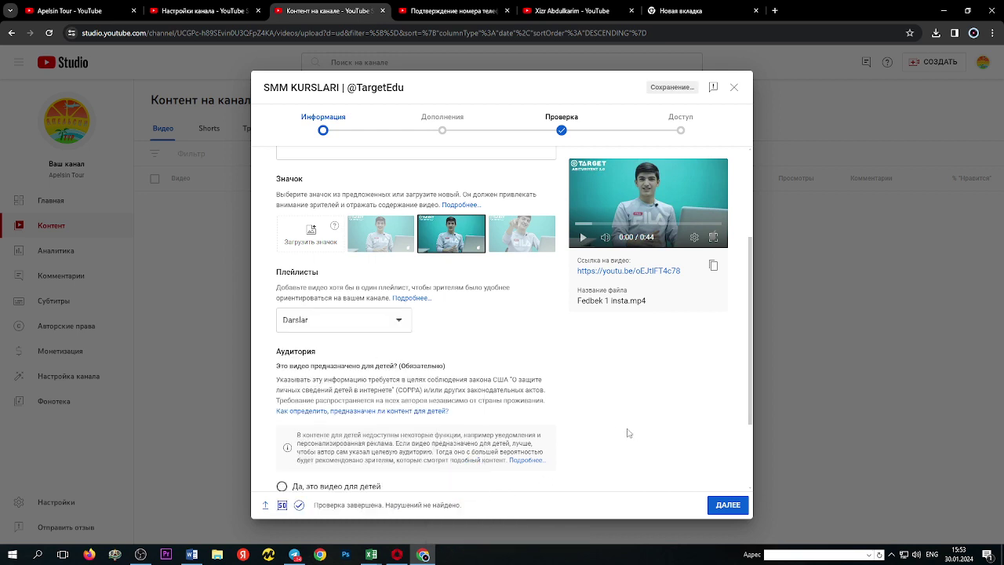
- Mark the video as not made for kids and expand the additional settings
scroll(600, 427, down, 2)
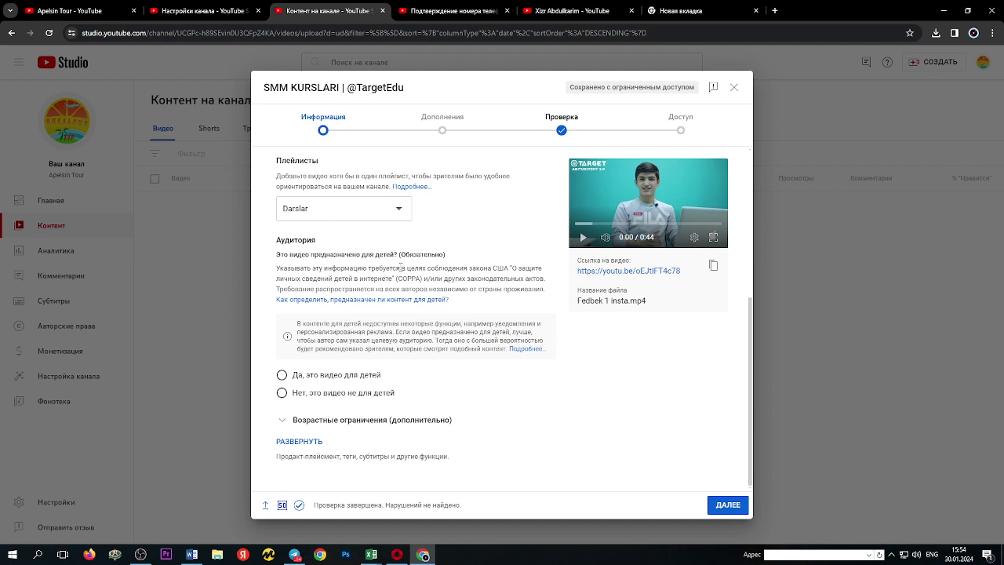
click(287, 394)
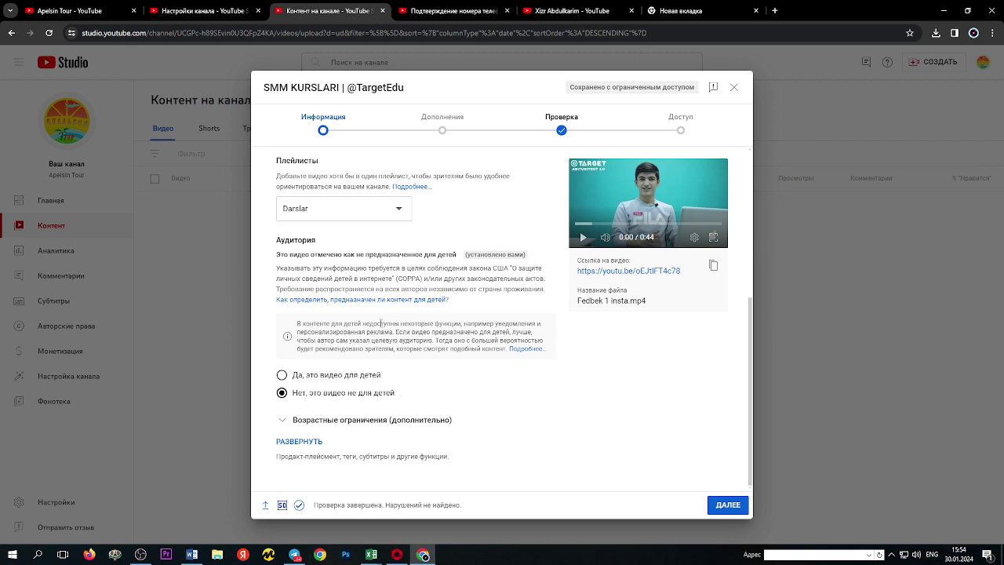
click(299, 441)
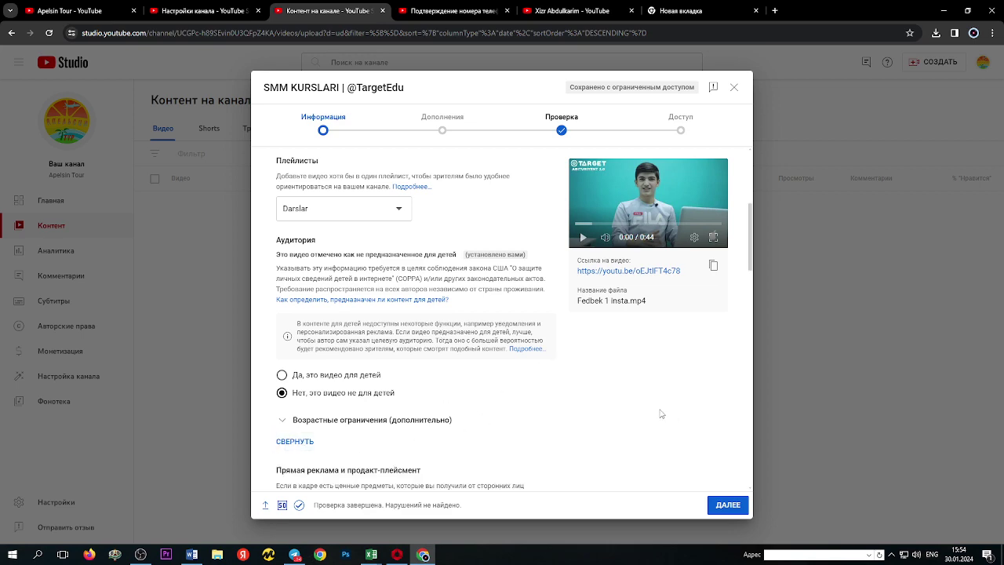
scroll(659, 412, down, 4)
scroll(635, 400, up, 2)
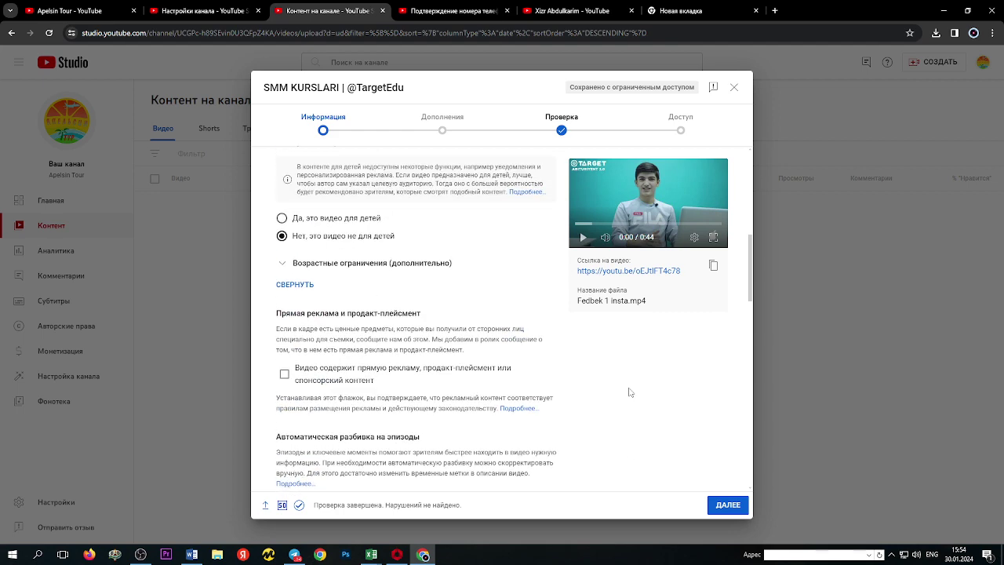
scroll(630, 392, up, 4)
scroll(630, 392, down, 4)
click(308, 287)
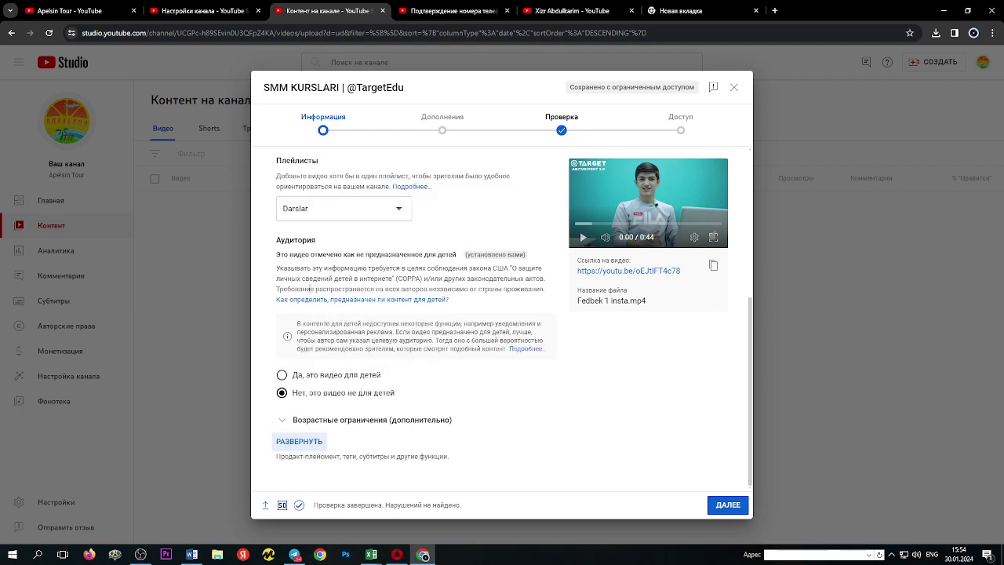
click(295, 442)
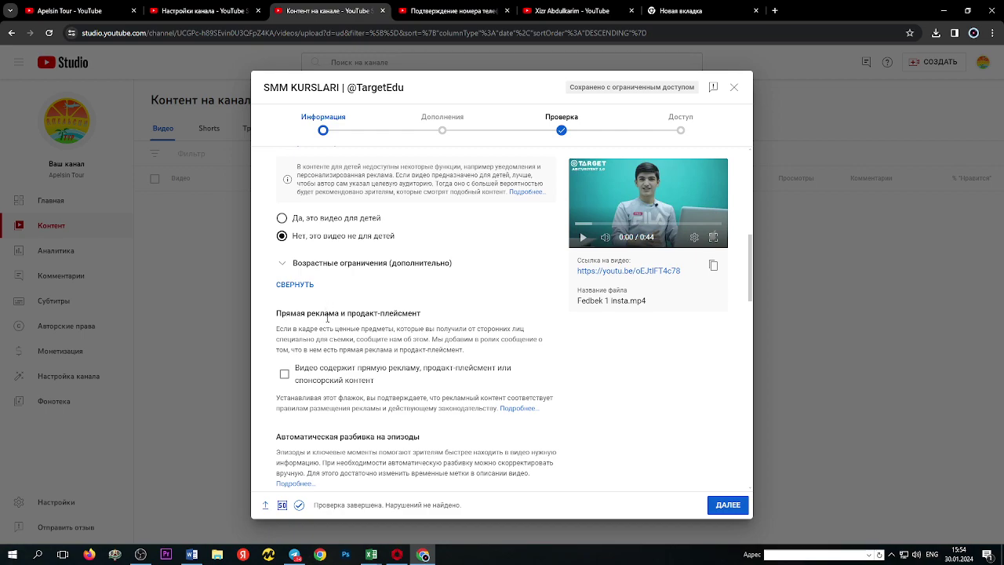
- Add the tags smm kurslari, #smm and #smmkurslari to the video
scroll(325, 306, down, 10)
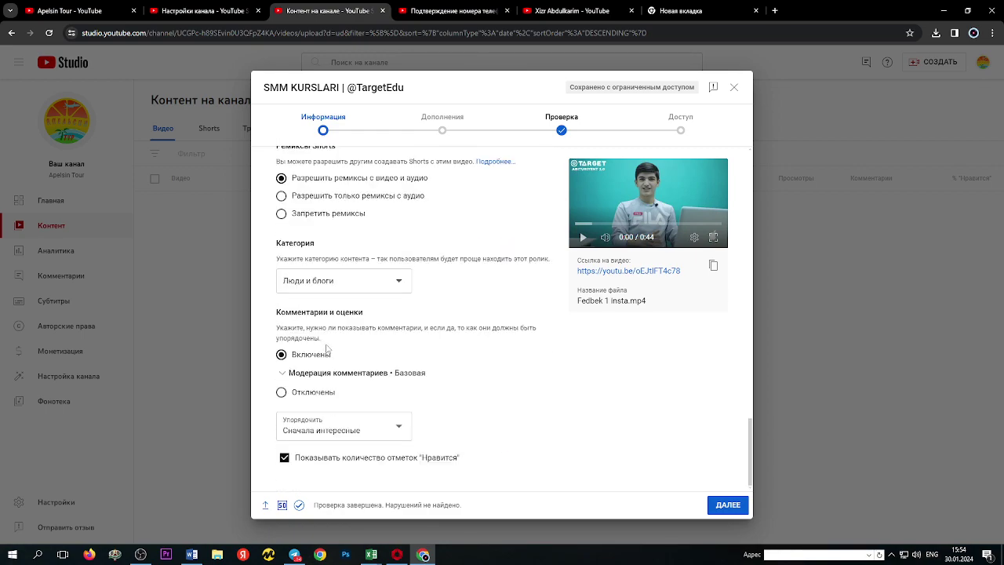
scroll(326, 343, up, 12)
scroll(326, 343, down, 4)
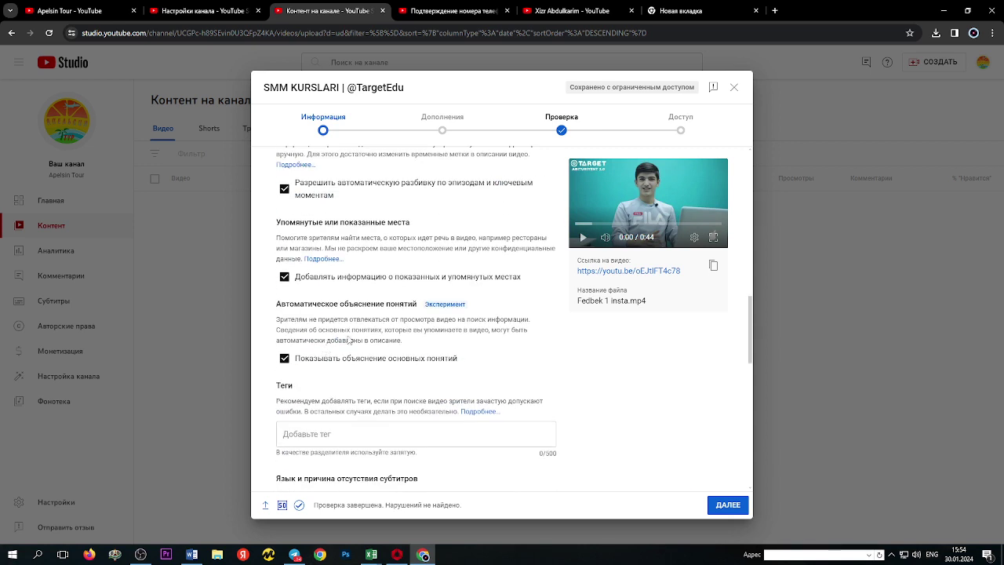
drag(277, 385, 323, 390)
click(319, 391)
click(316, 441)
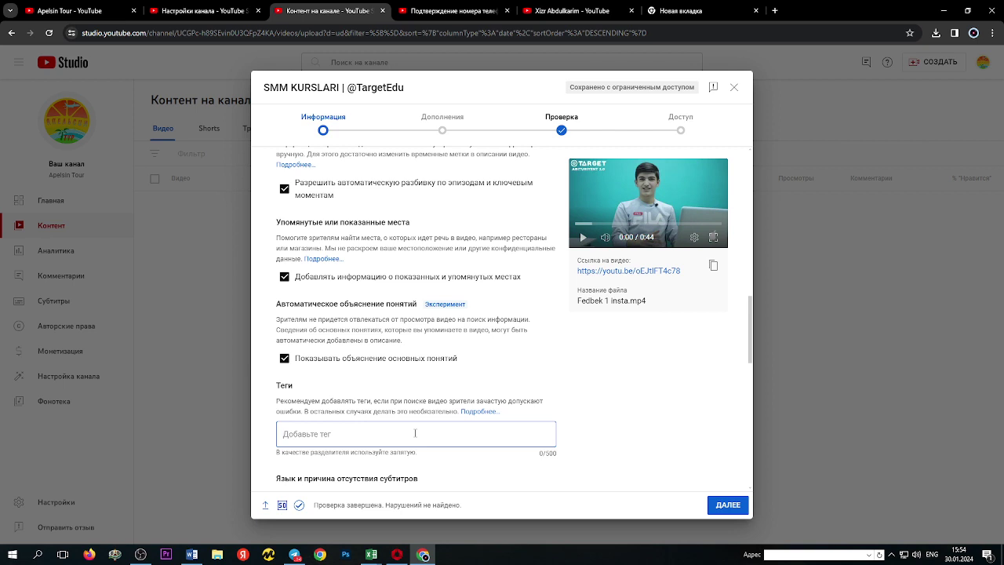
text(#)
key(BackSpace)
text(smm kurslari)
key(Return)
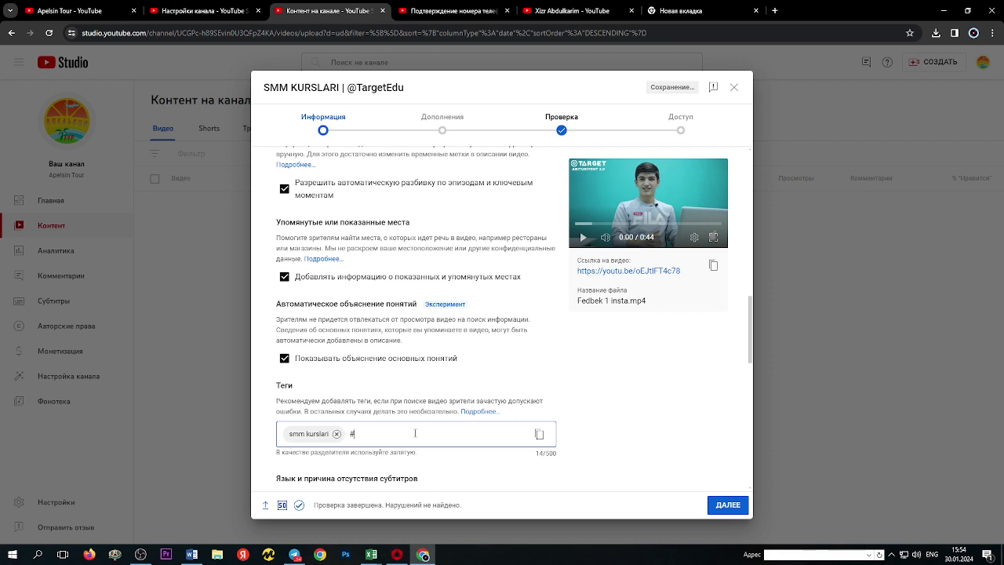
text(#smm)
key(Return)
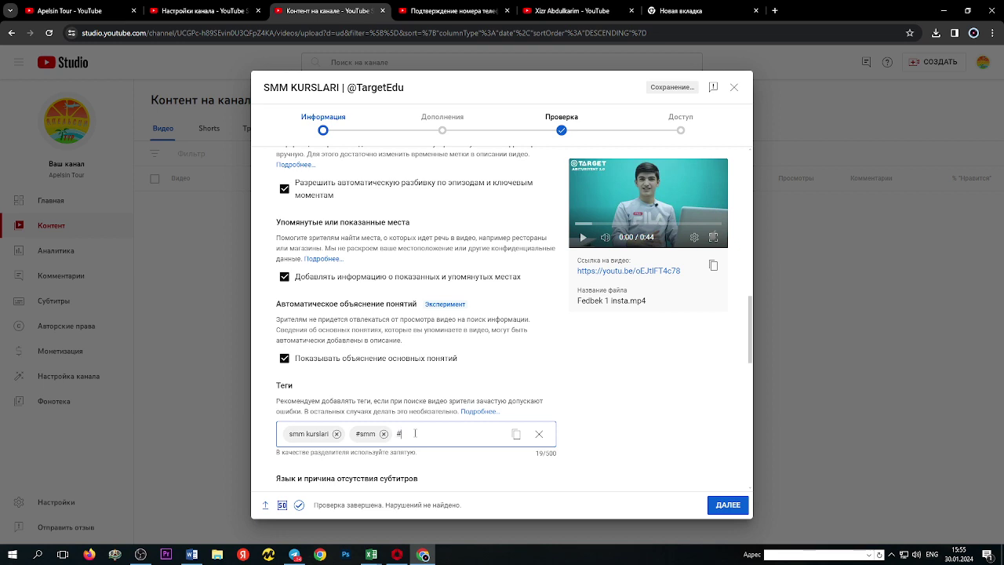
text(#smmkurslari)
key(Return)
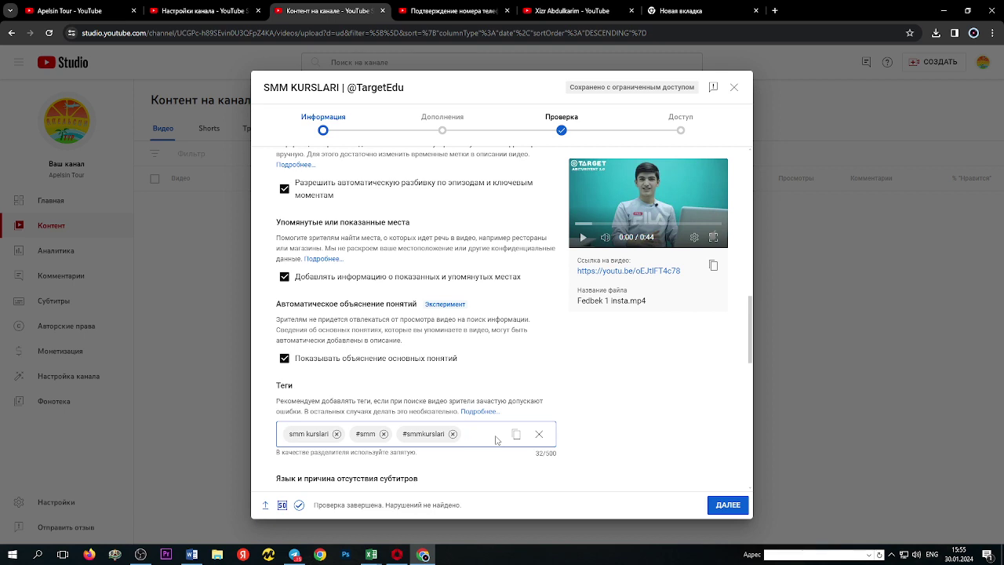
- Set the video's creation date to 30 January 2024
scroll(524, 478, down, 2)
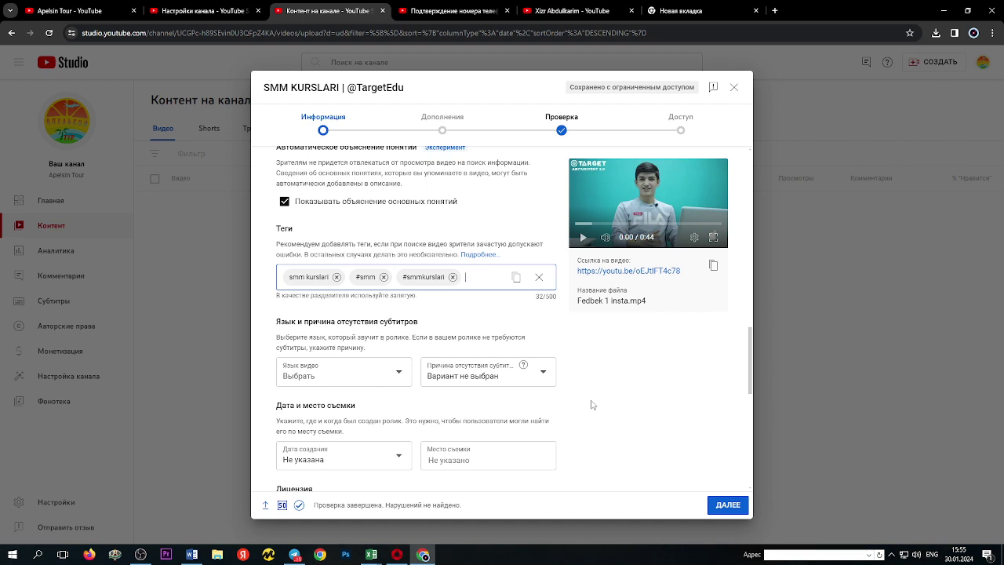
scroll(347, 437, down, 2)
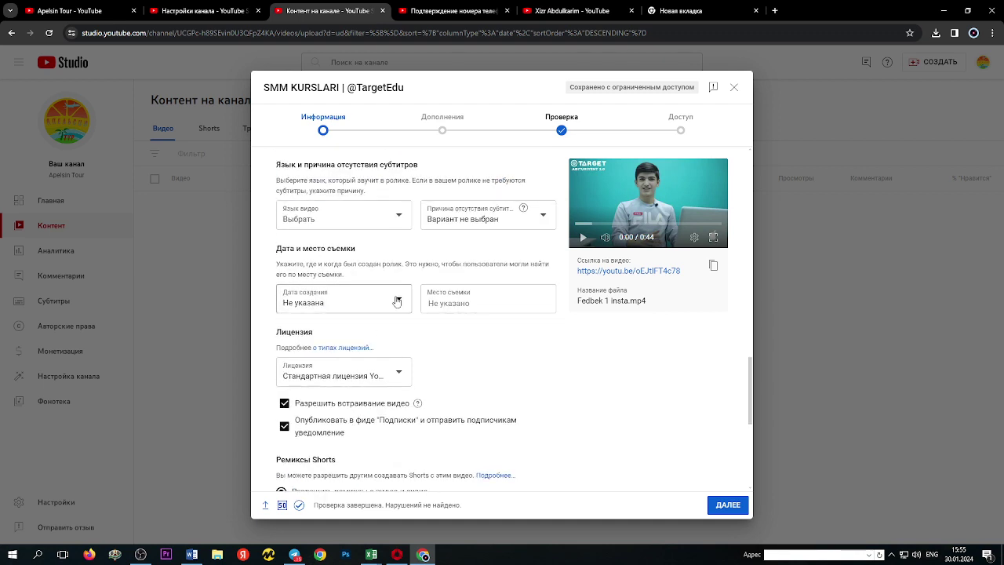
click(369, 301)
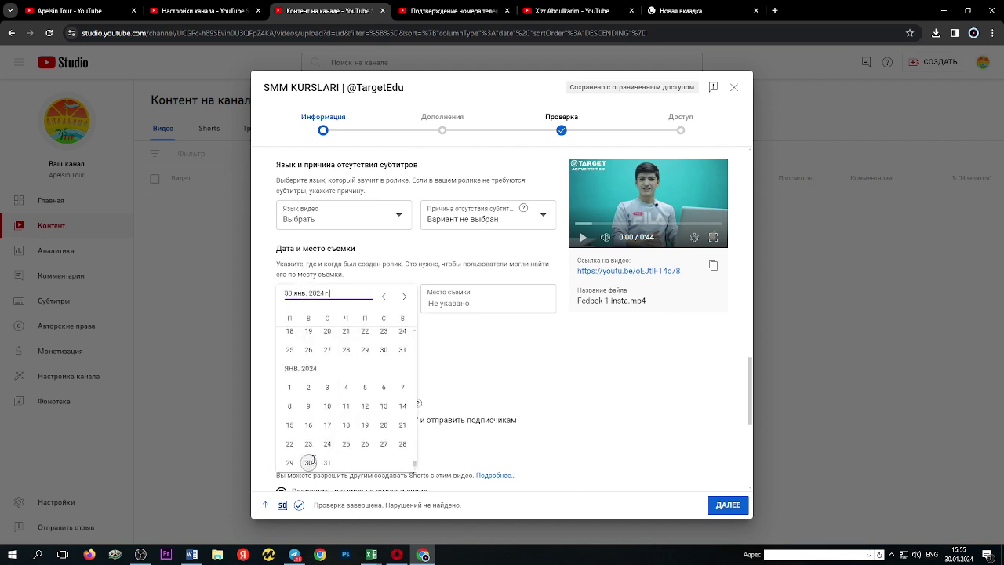
click(314, 460)
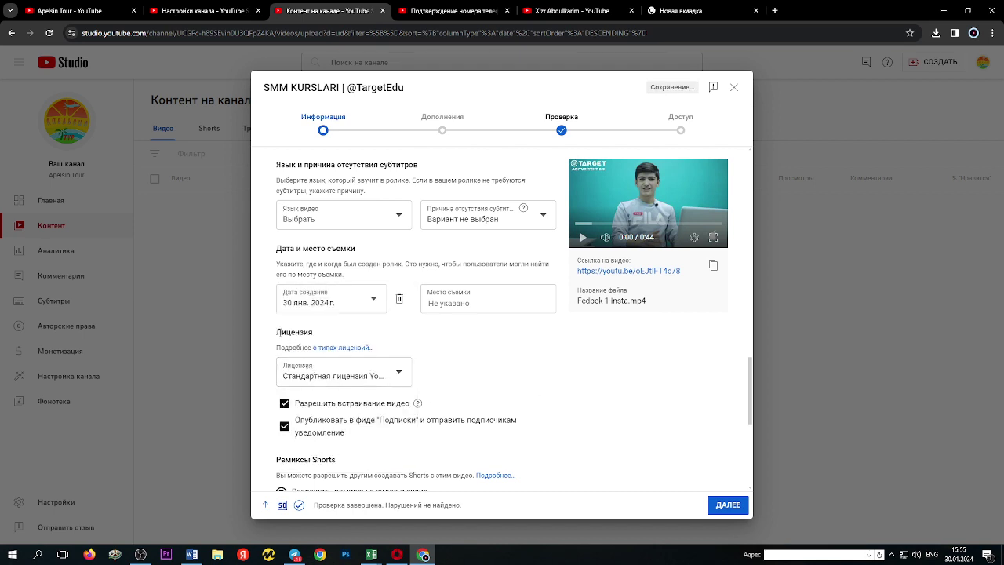
- Change the video's license to Creative Commons – Атрибуция
double_click(326, 335)
click(326, 335)
click(338, 376)
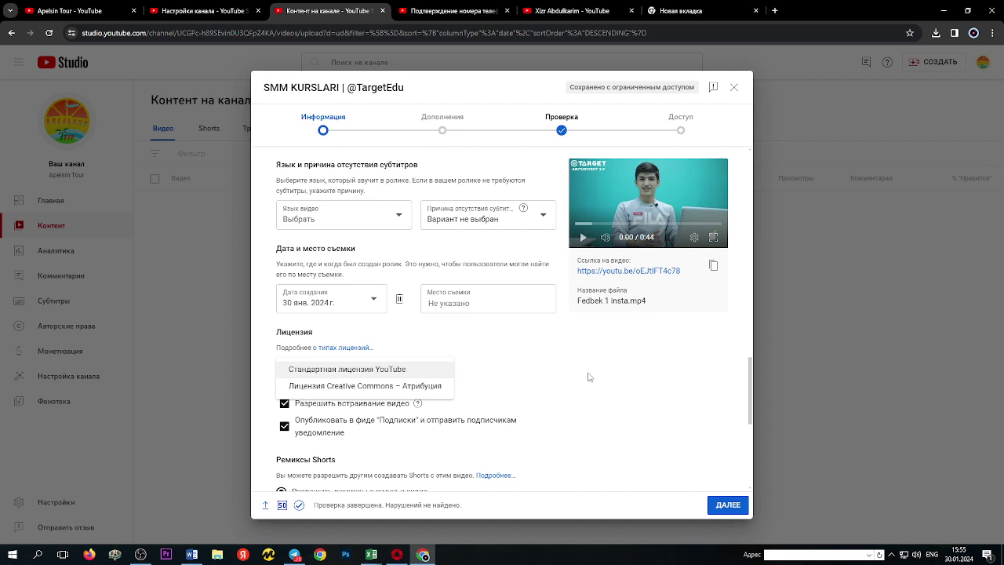
click(350, 386)
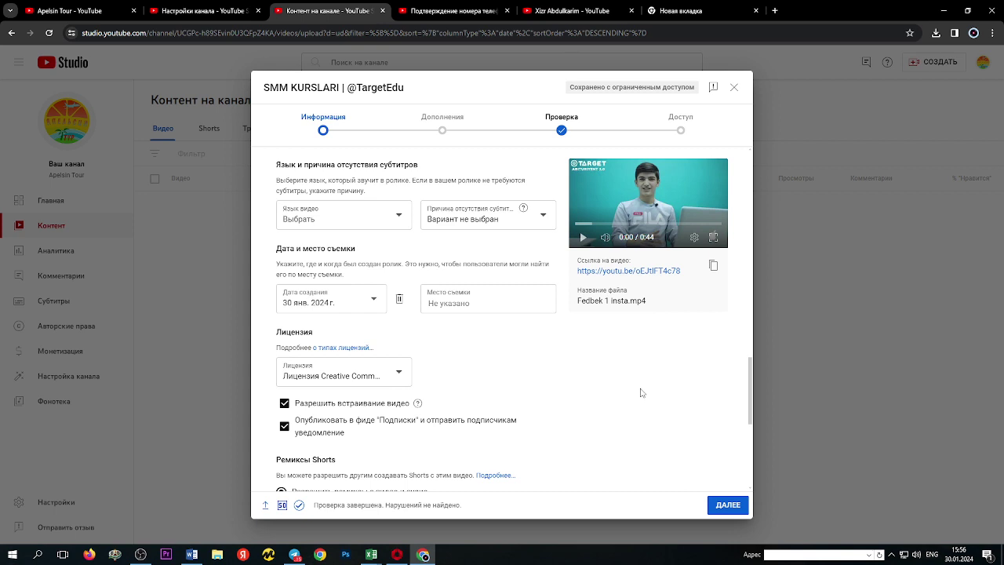
- Set the video's category to Образование
scroll(608, 384, down, 2)
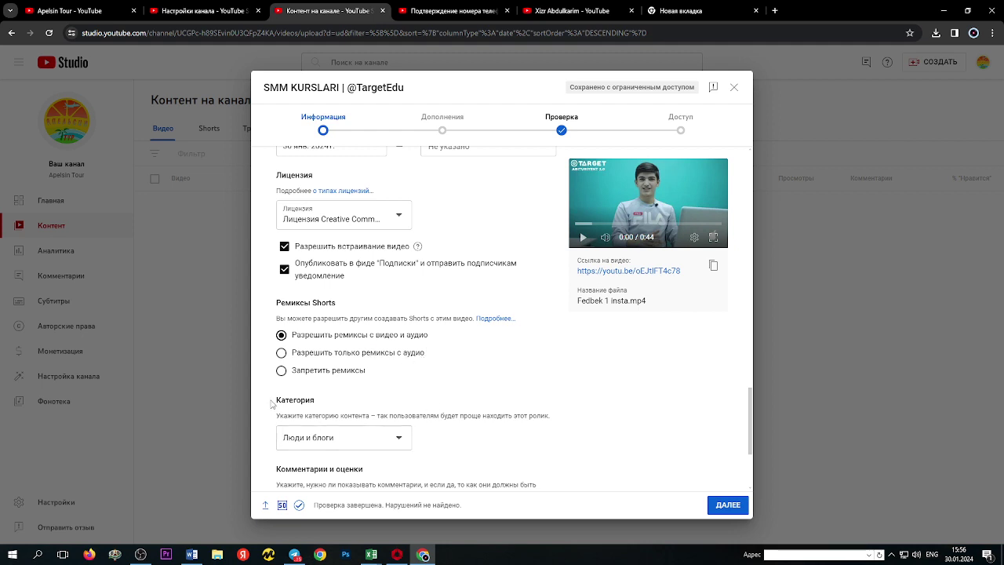
drag(271, 404, 349, 406)
click(354, 407)
scroll(354, 392, down, 2)
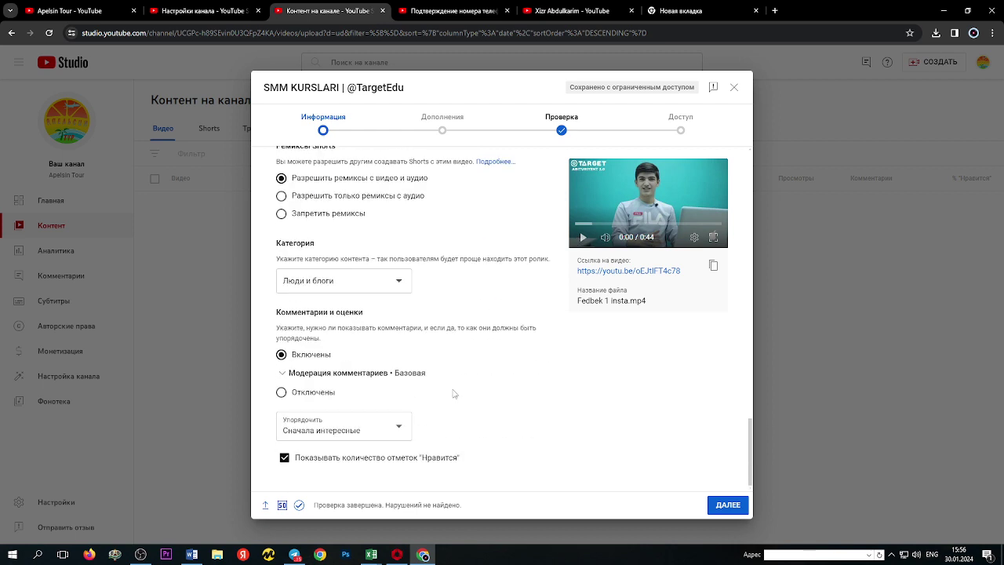
click(328, 282)
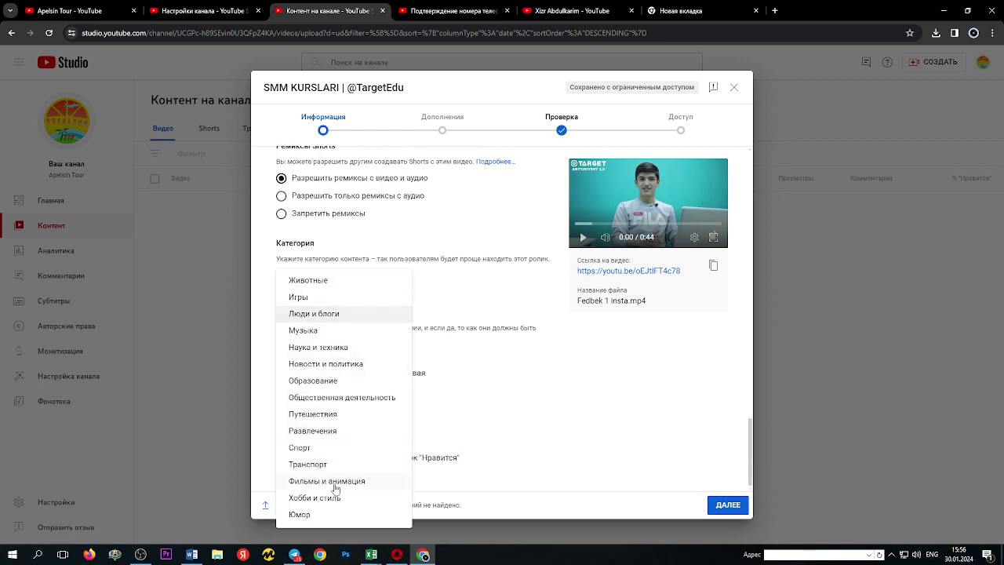
click(323, 381)
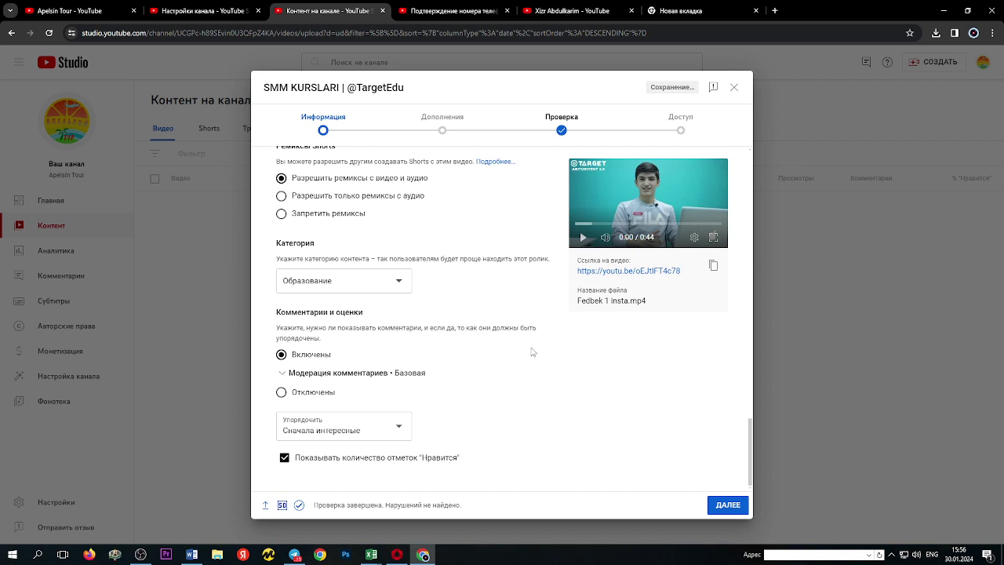
- Set the video's comment moderation to Выключить so that all comments are allowed
click(283, 374)
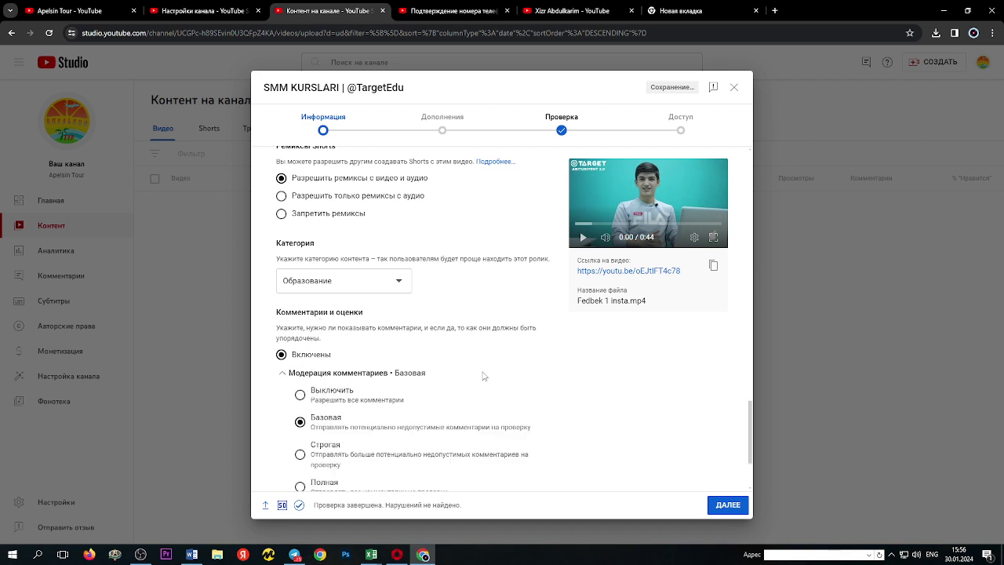
scroll(481, 374, down, 2)
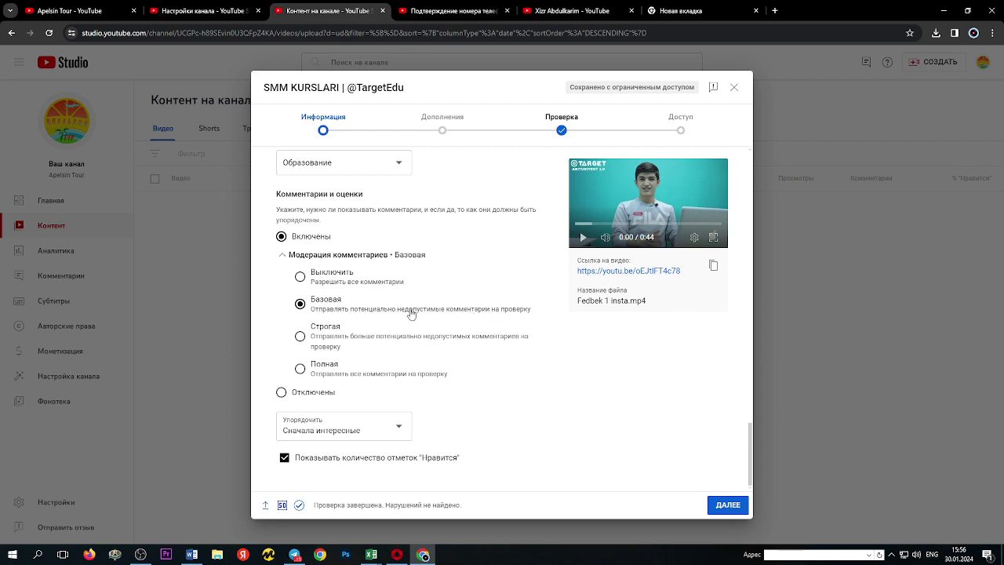
click(301, 278)
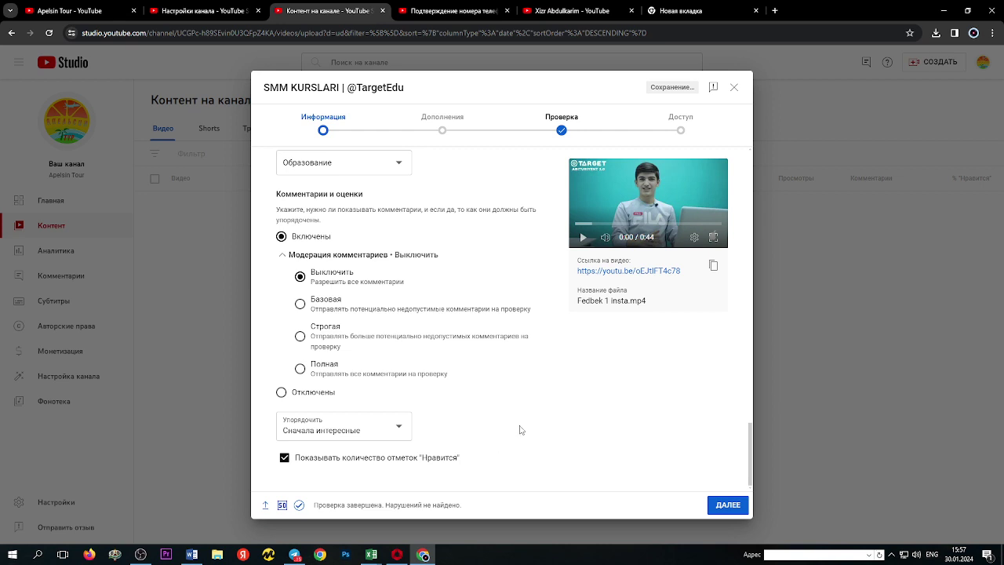
- Advance through the Дополнения and Проверка stages to the access settings without adding any video elements, reviewing the copyright check on the way
click(735, 504)
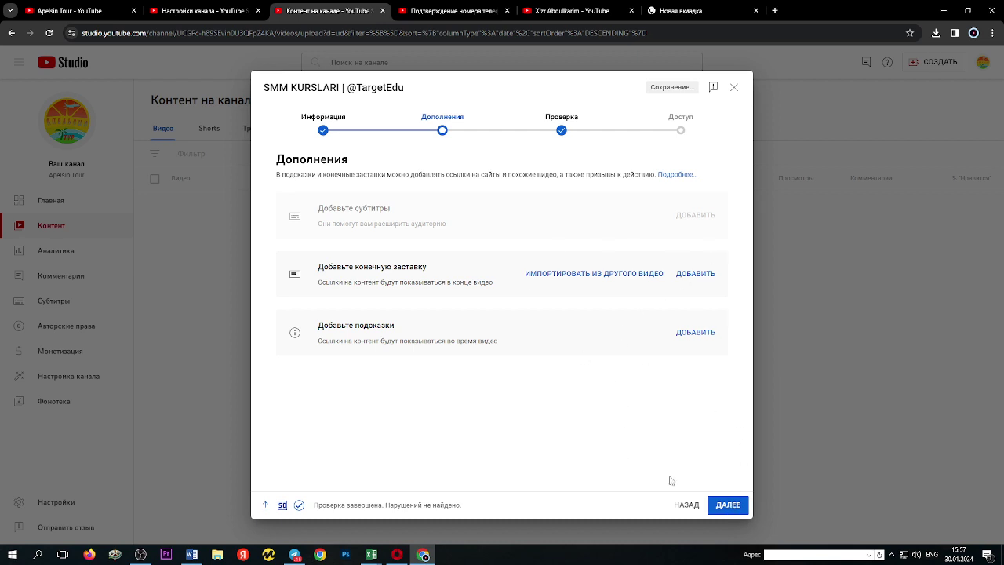
click(720, 504)
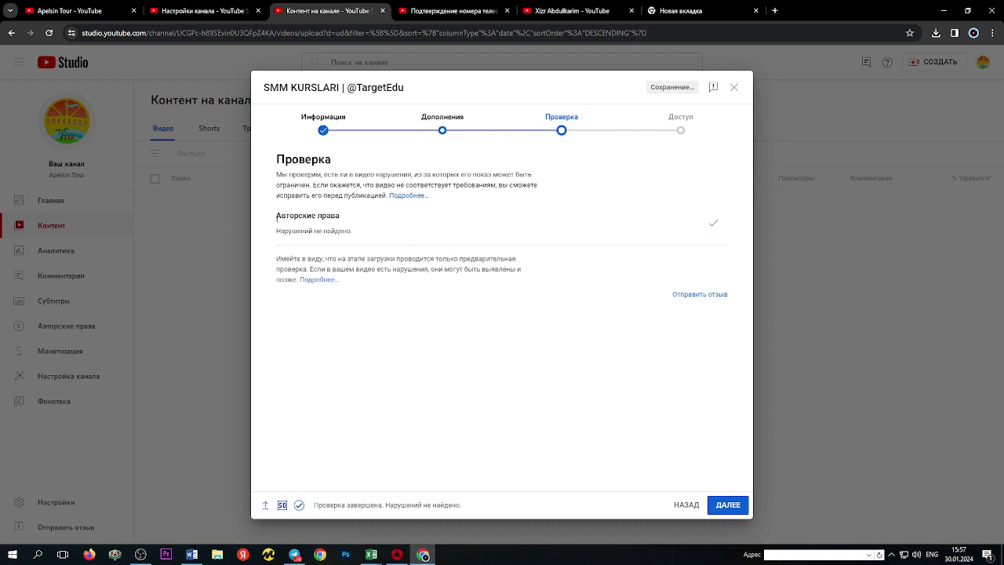
drag(277, 218, 345, 222)
drag(276, 233, 385, 233)
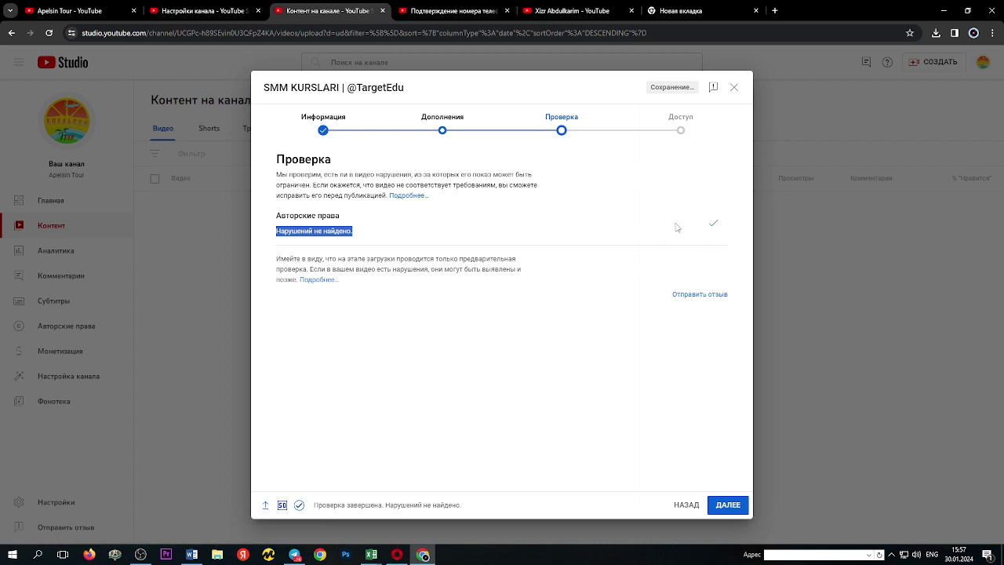
click(676, 229)
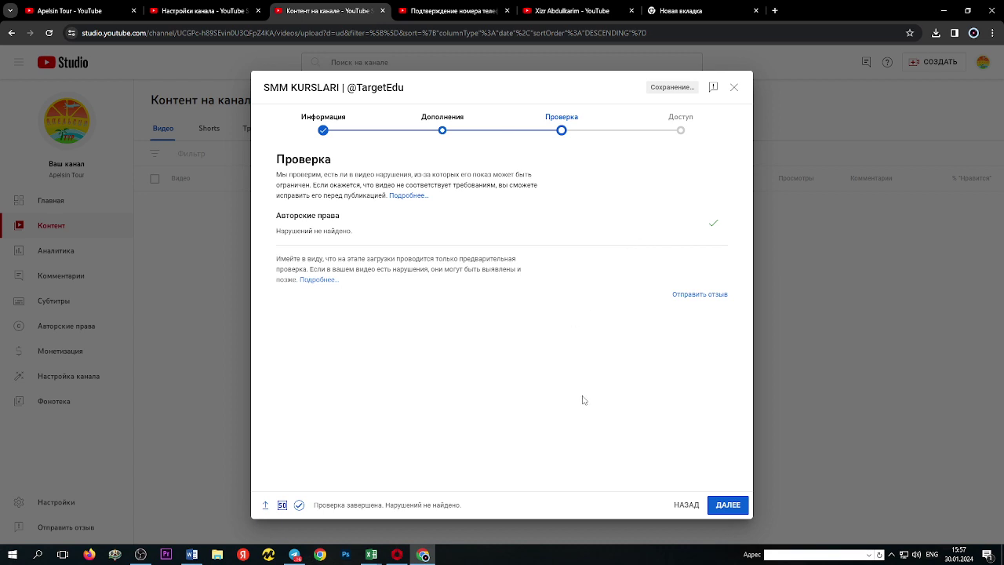
click(737, 504)
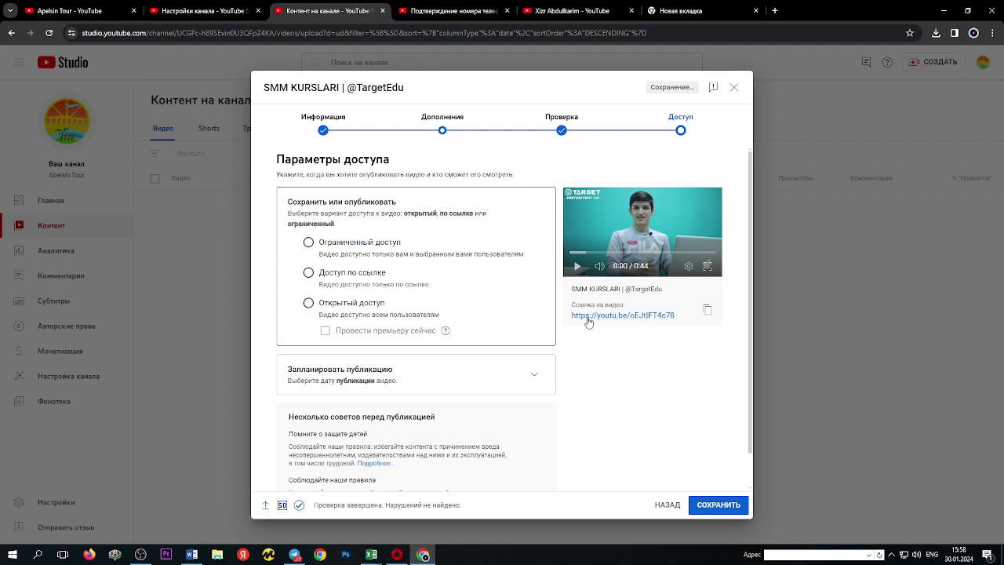
click(535, 374)
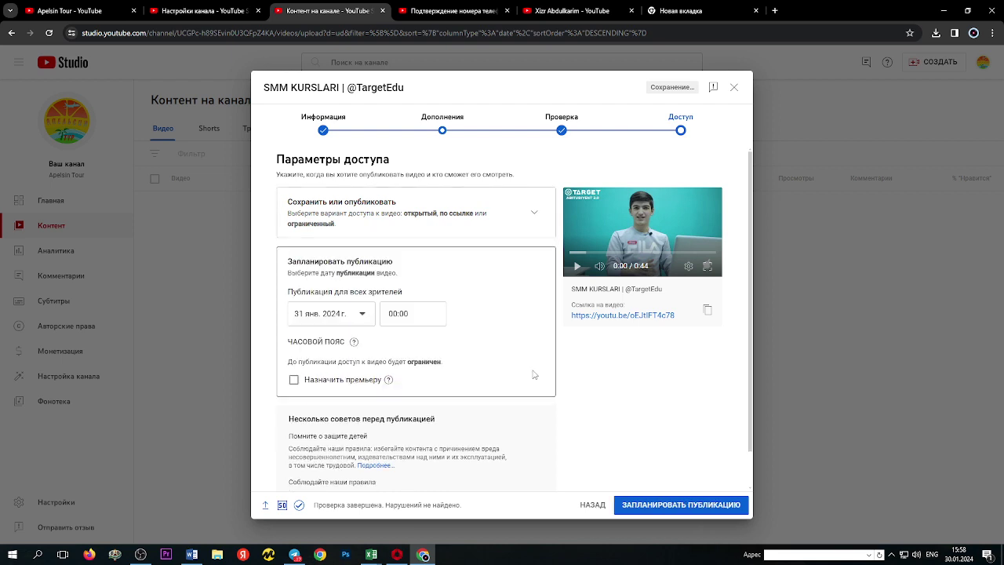
click(336, 314)
scroll(356, 413, up, 10)
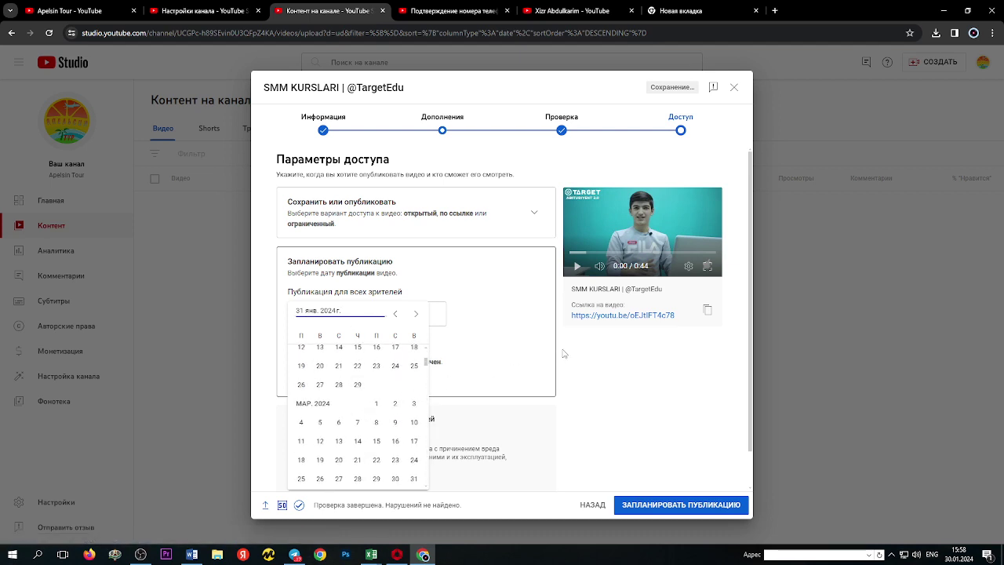
click(533, 354)
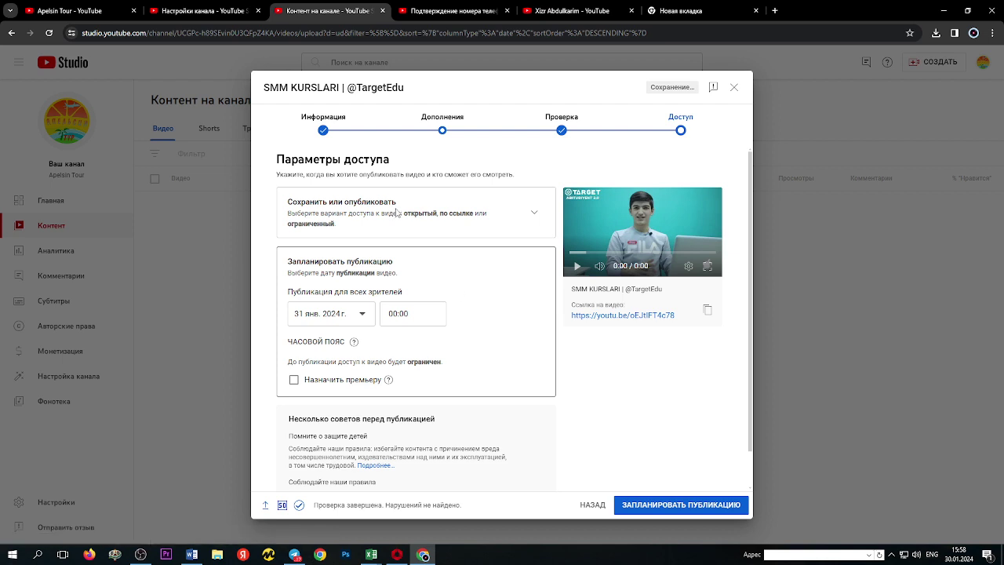
click(529, 219)
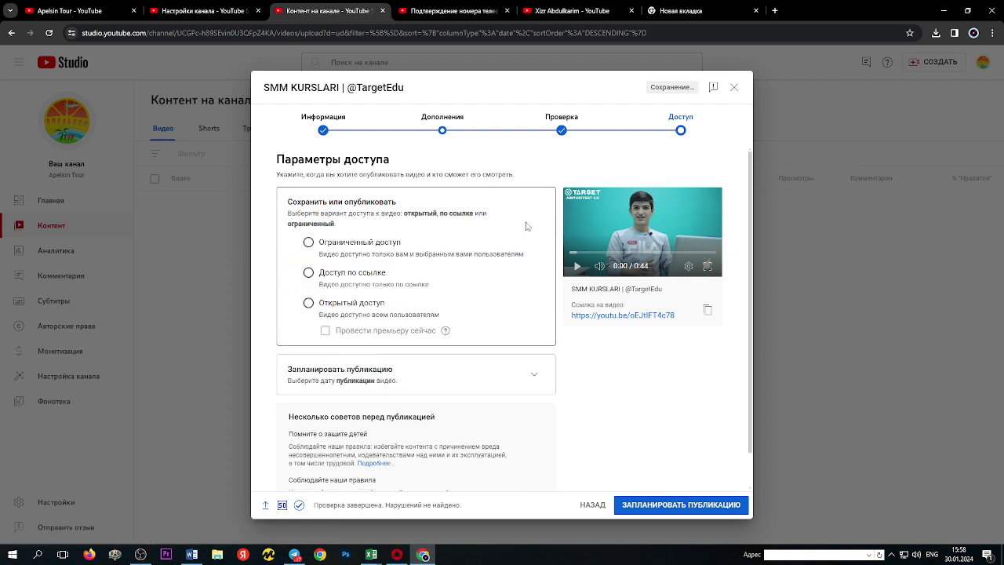
- Publish the video with Открытый доступ and close the dialogs that follow publication
click(309, 304)
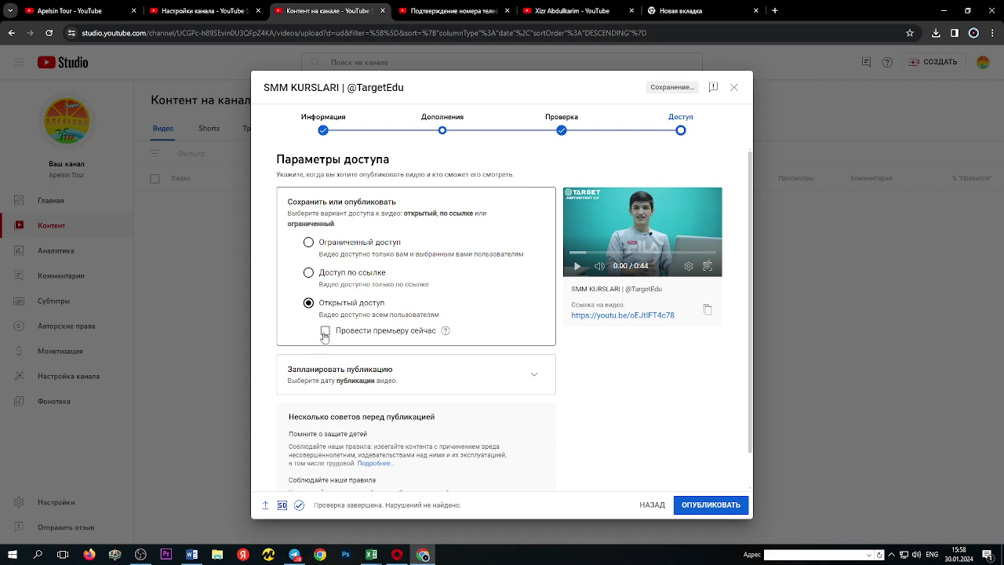
click(703, 510)
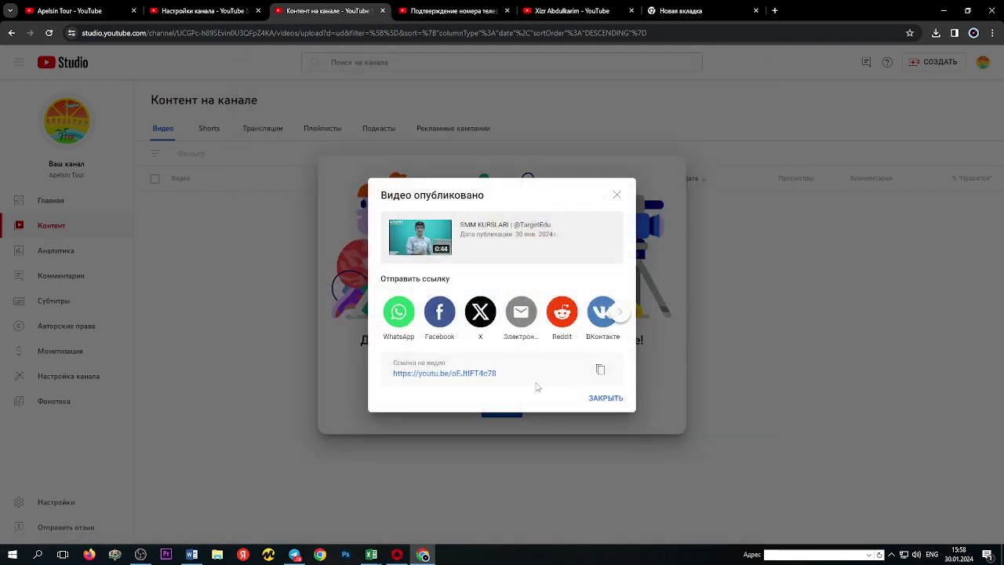
click(623, 408)
click(501, 410)
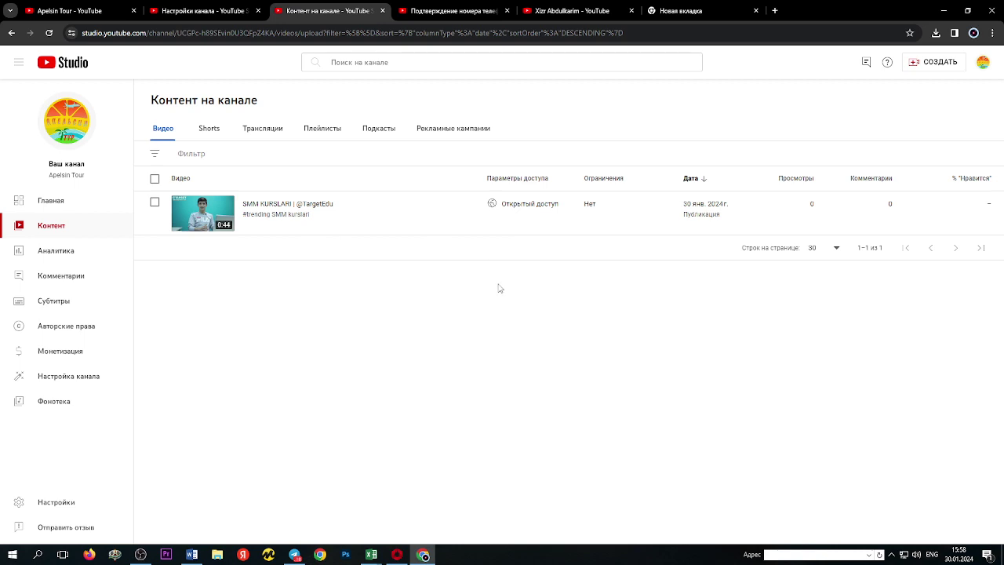
- Dismiss the introductory tips about Studio search, Shorts and podcasts on the channel content page
click(349, 307)
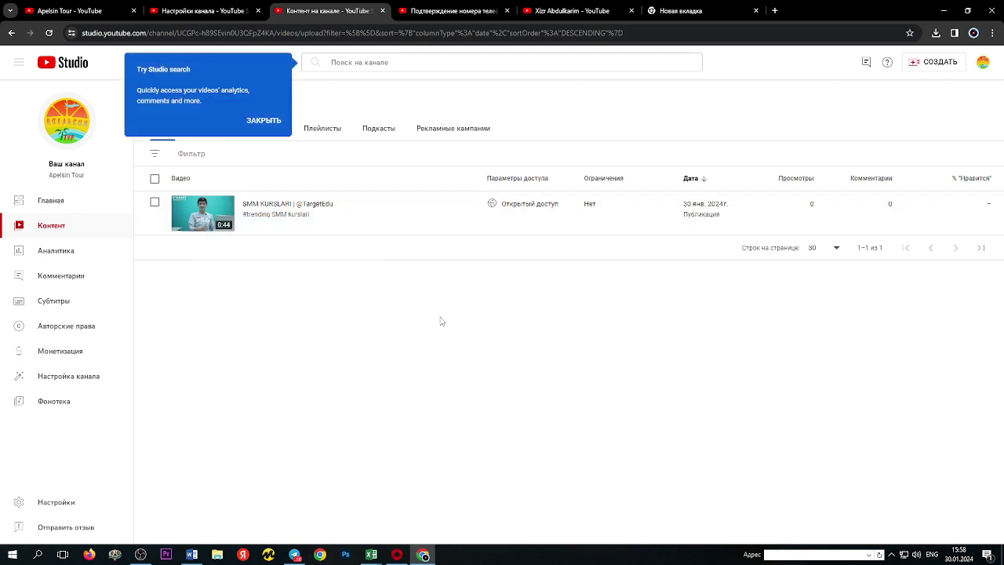
click(270, 122)
click(335, 229)
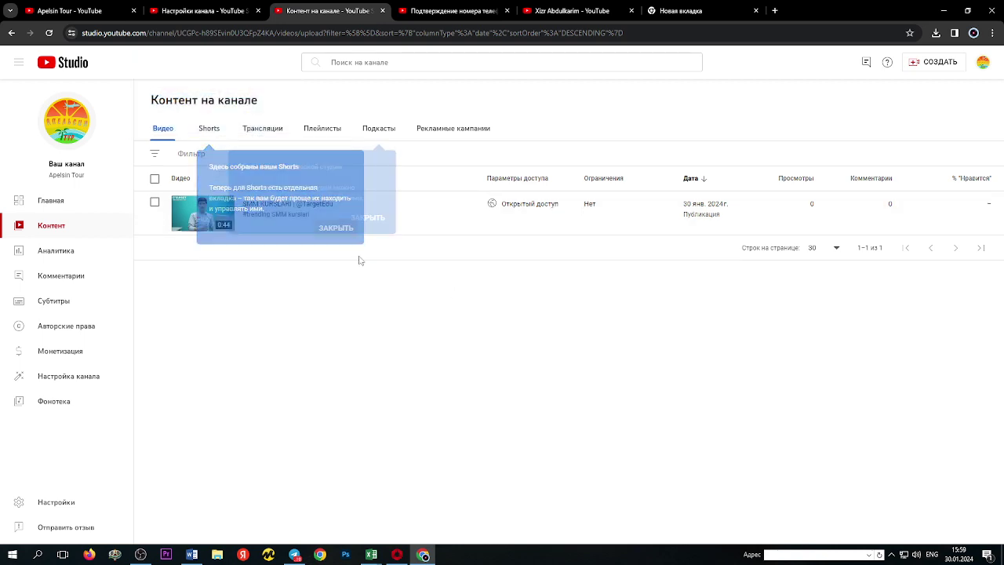
click(375, 221)
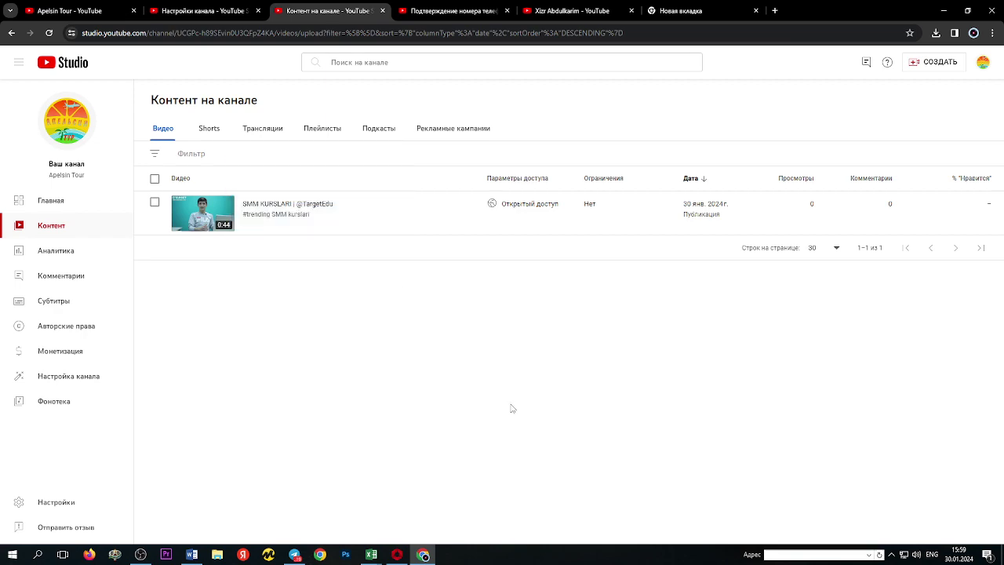